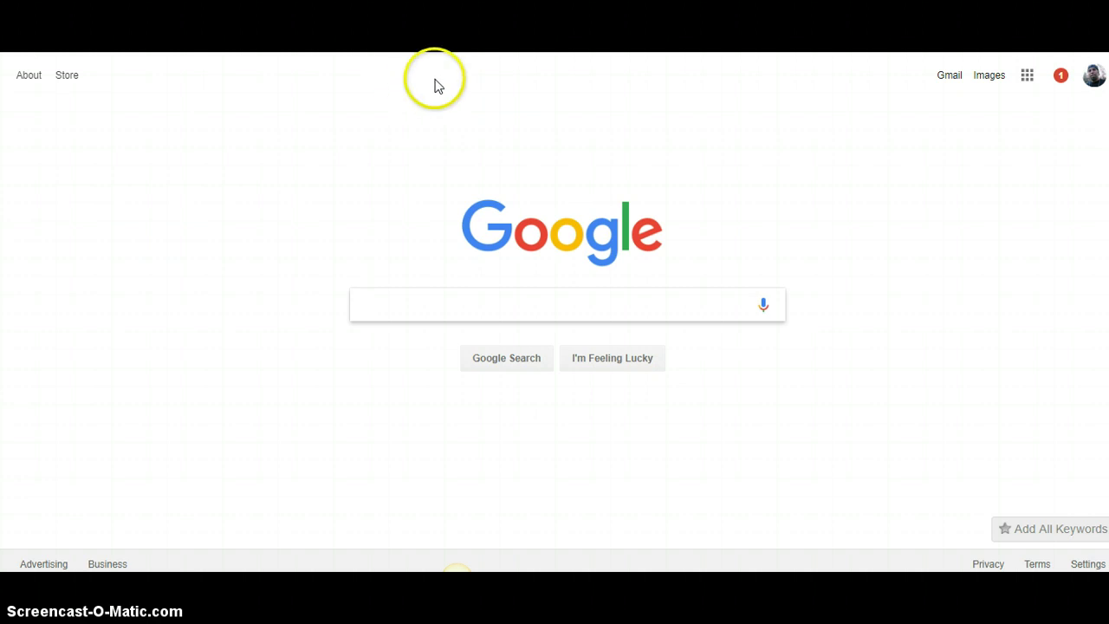
Search Google for "google tag manager" and switch to the Google Tag Manager accounts page
text(google tag)
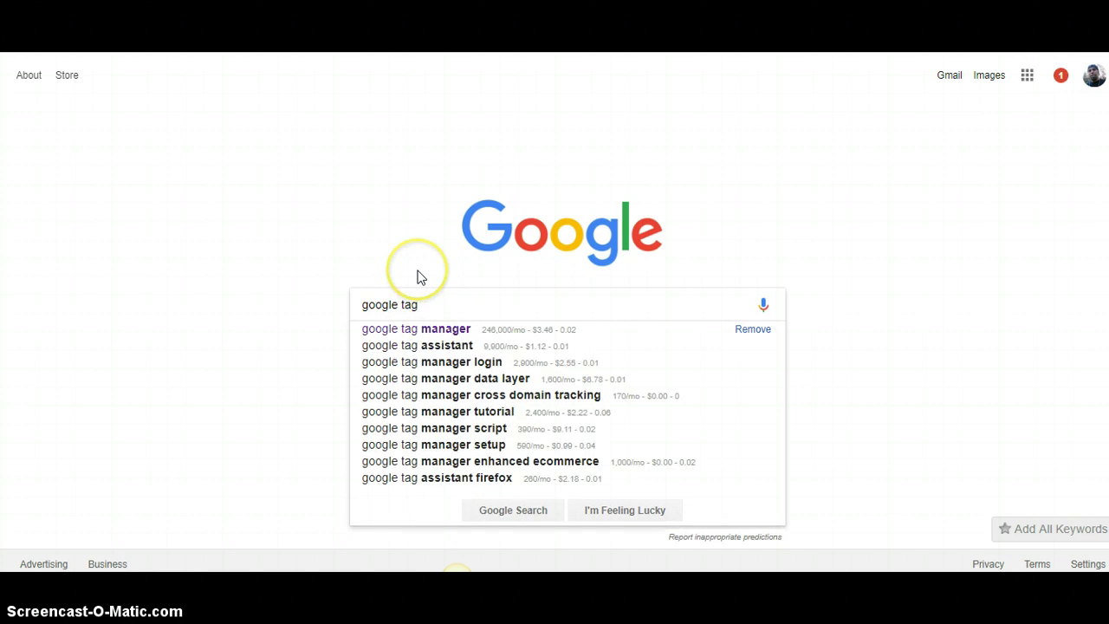
click(432, 329)
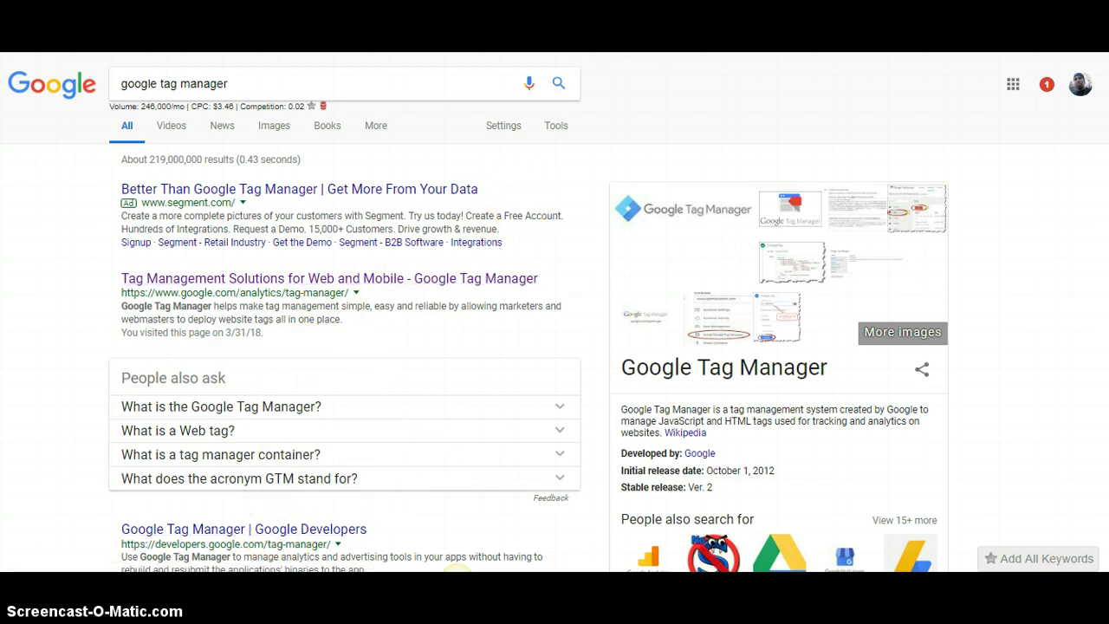
key(ctrl+Tab)
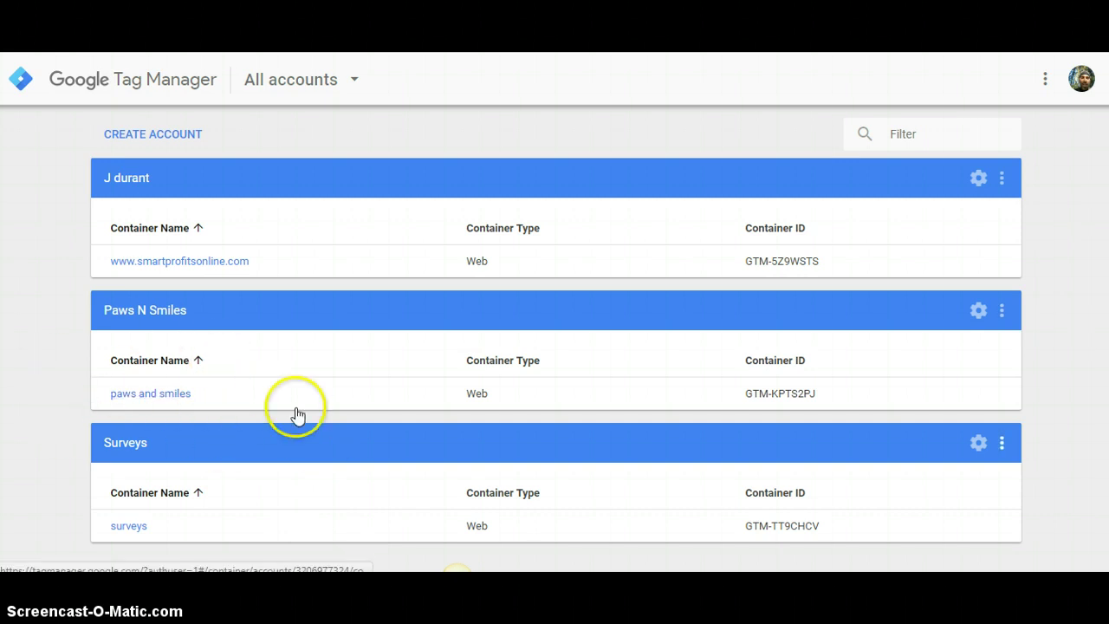
Set up a new Tag Manager account named "demo survey" with United States as the country, and continue to container setup
click(191, 140)
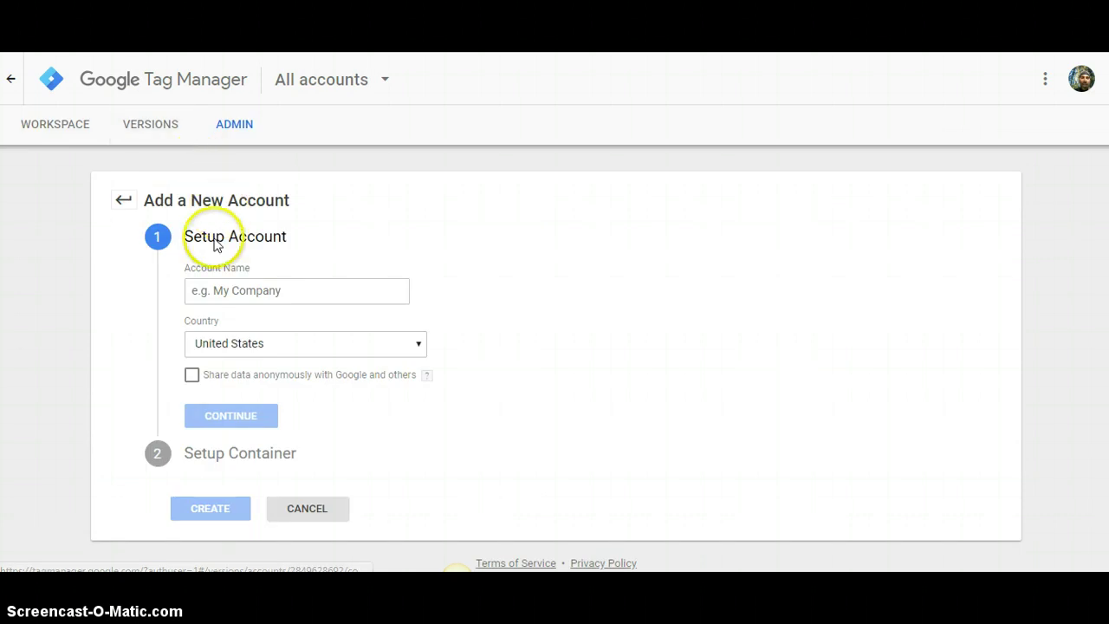
click(222, 292)
text(demo survey)
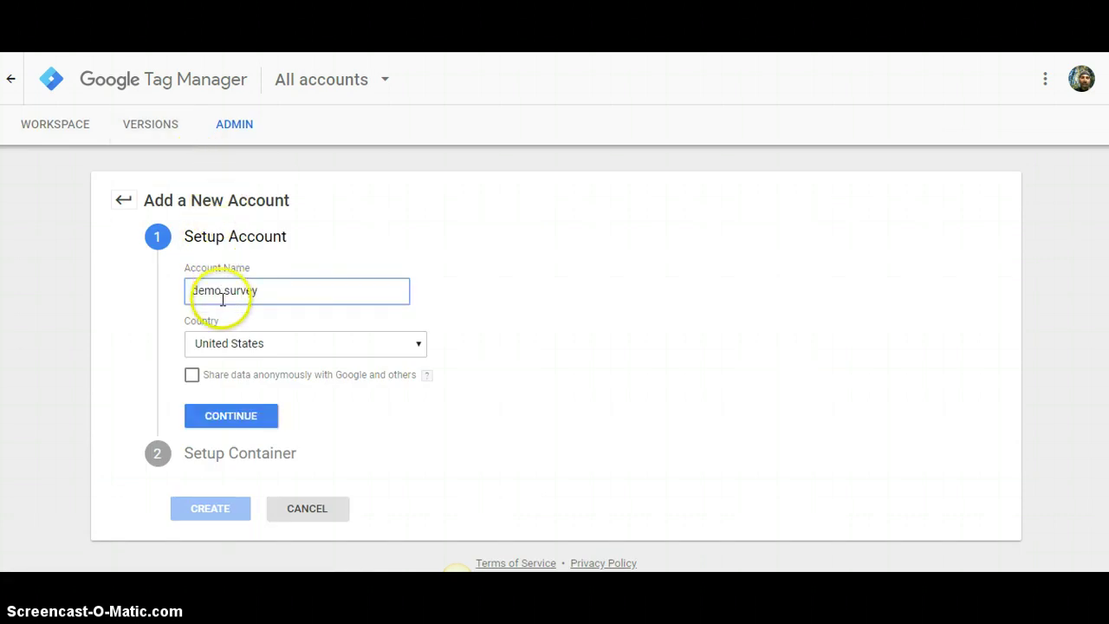
click(421, 347)
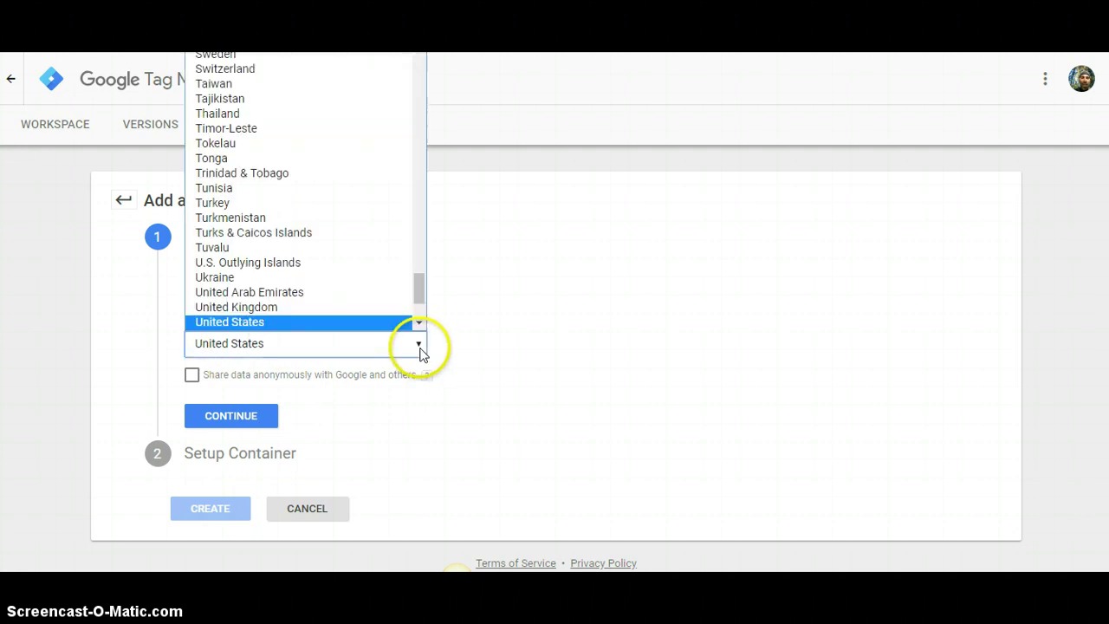
scroll(424, 260, up, 15)
drag(420, 92, 414, 304)
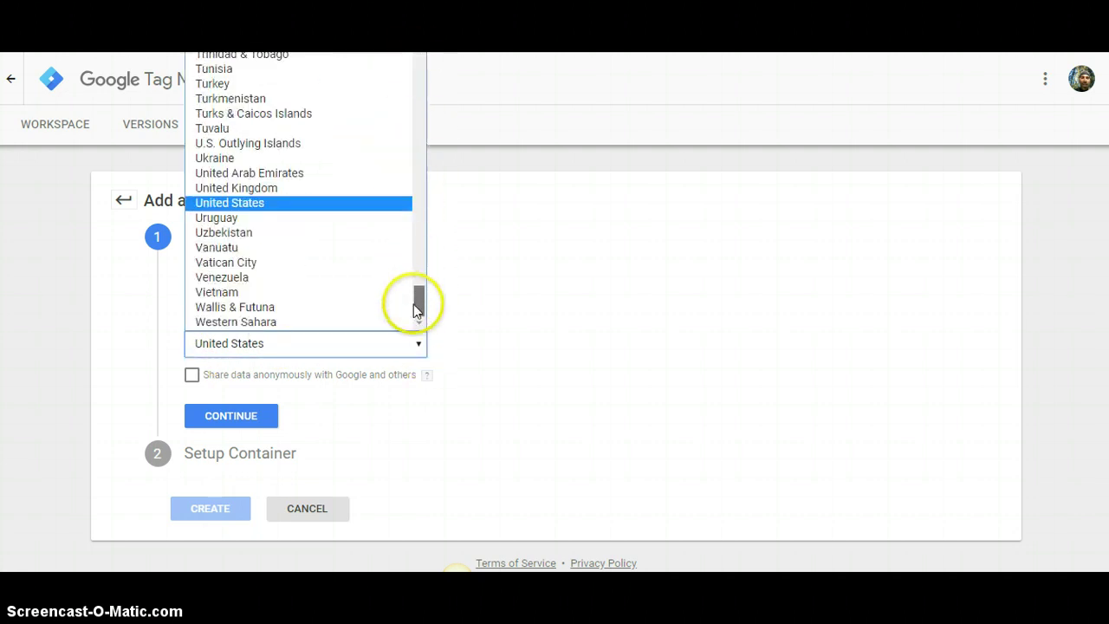
click(258, 203)
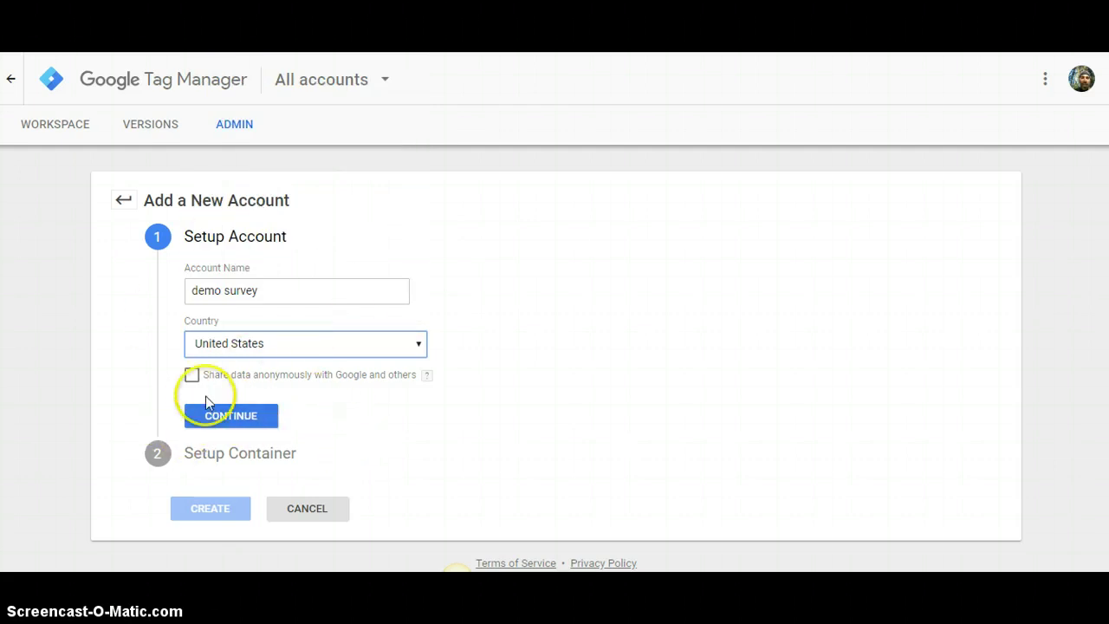
click(225, 416)
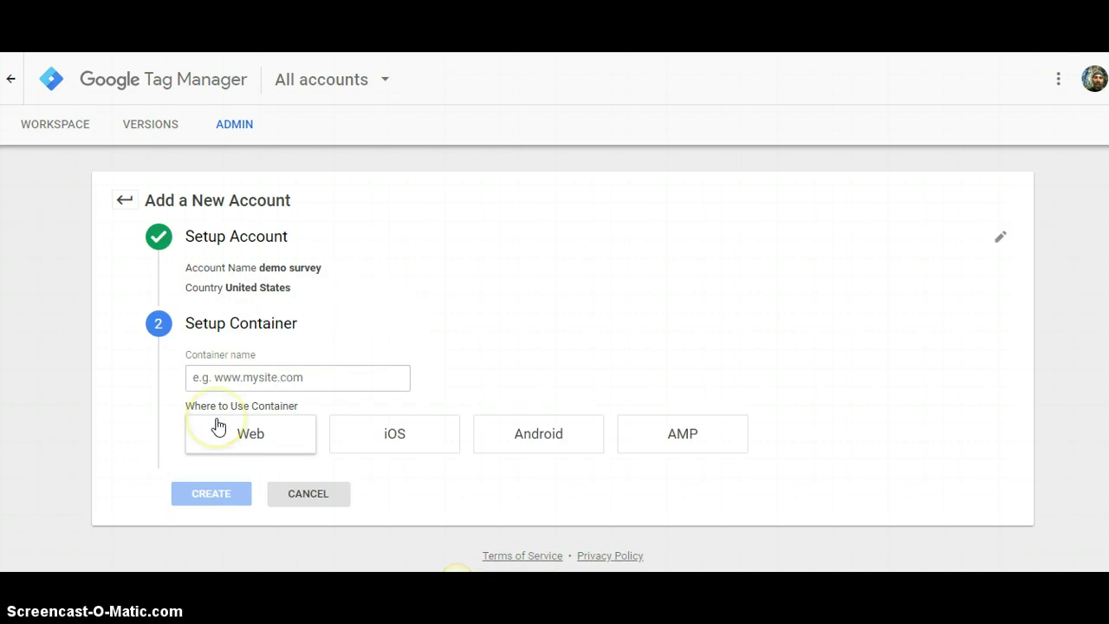
Create a Web container named "demo" and accept the Terms of Service together with the GDPR Data Processing Terms
click(270, 379)
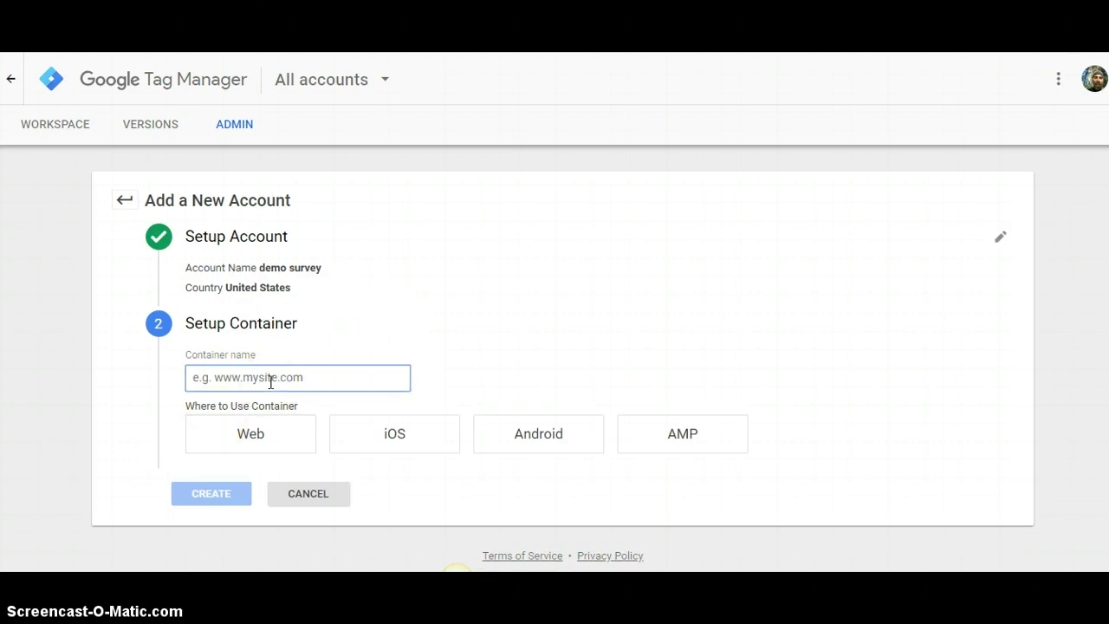
text(demo)
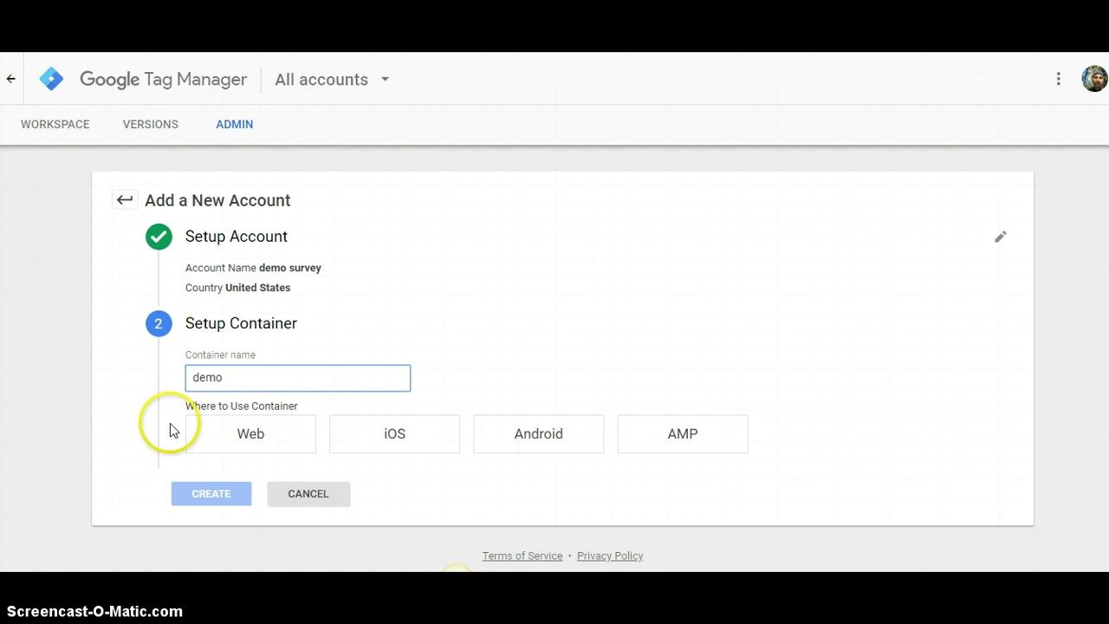
click(261, 441)
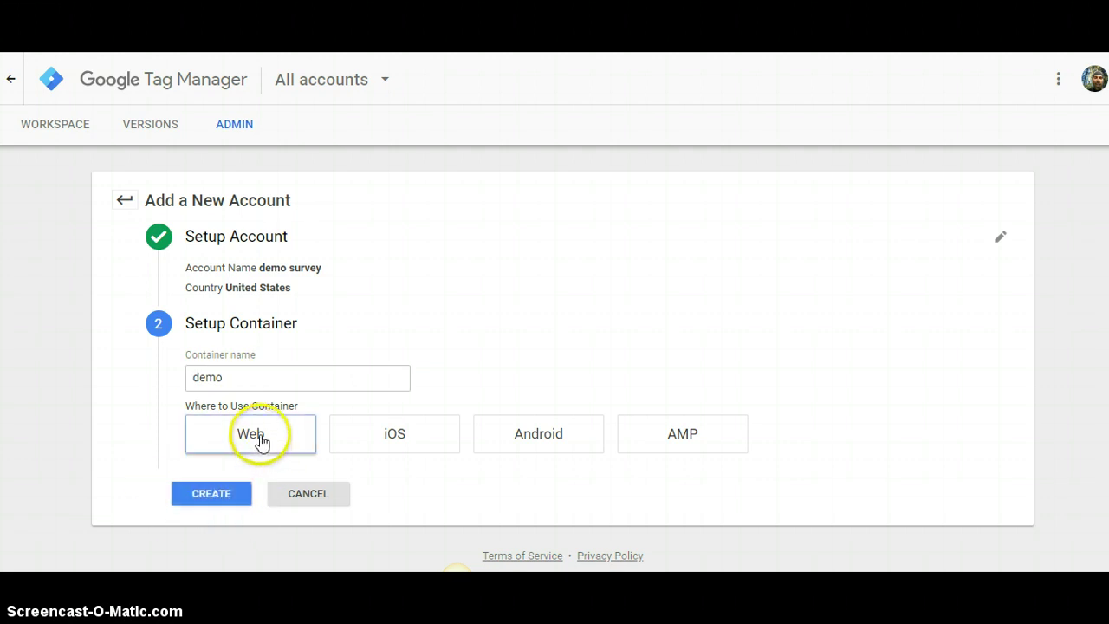
click(209, 493)
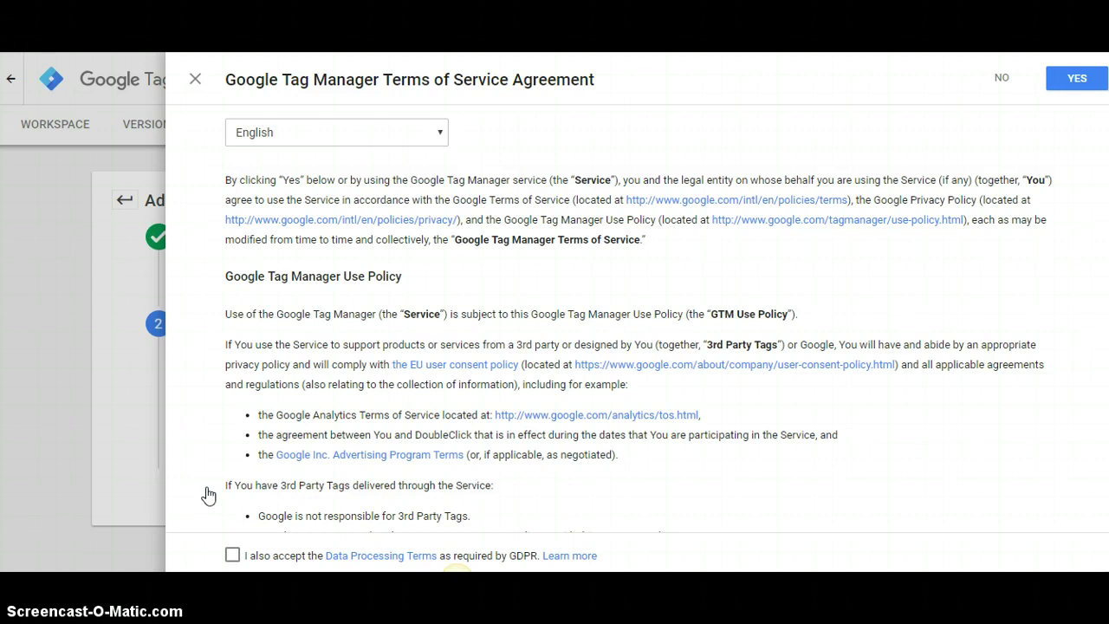
click(232, 555)
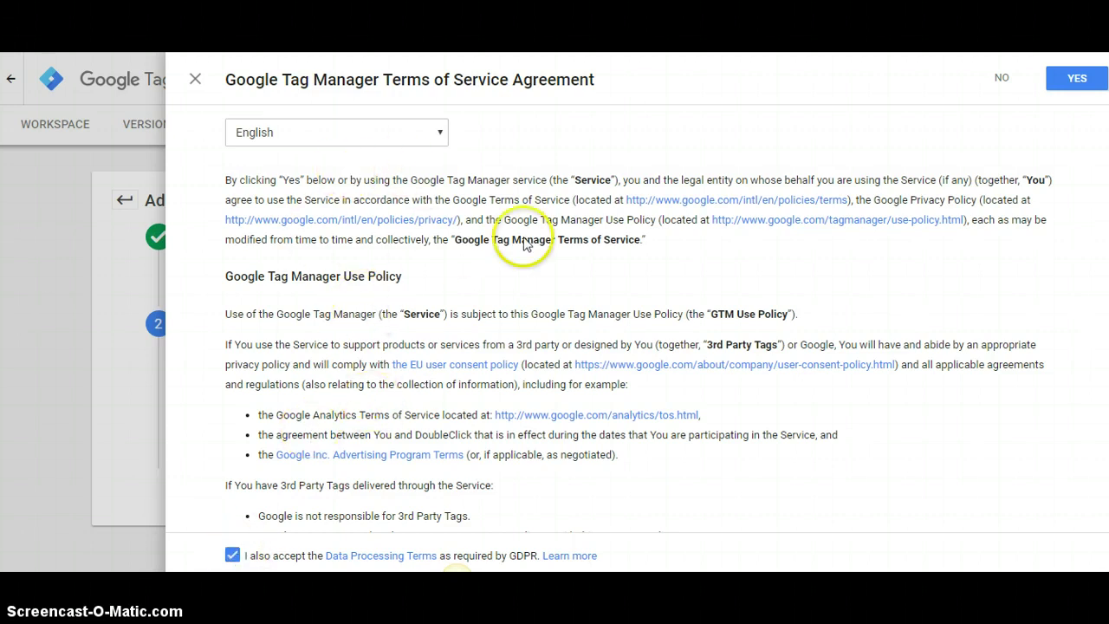
click(1075, 80)
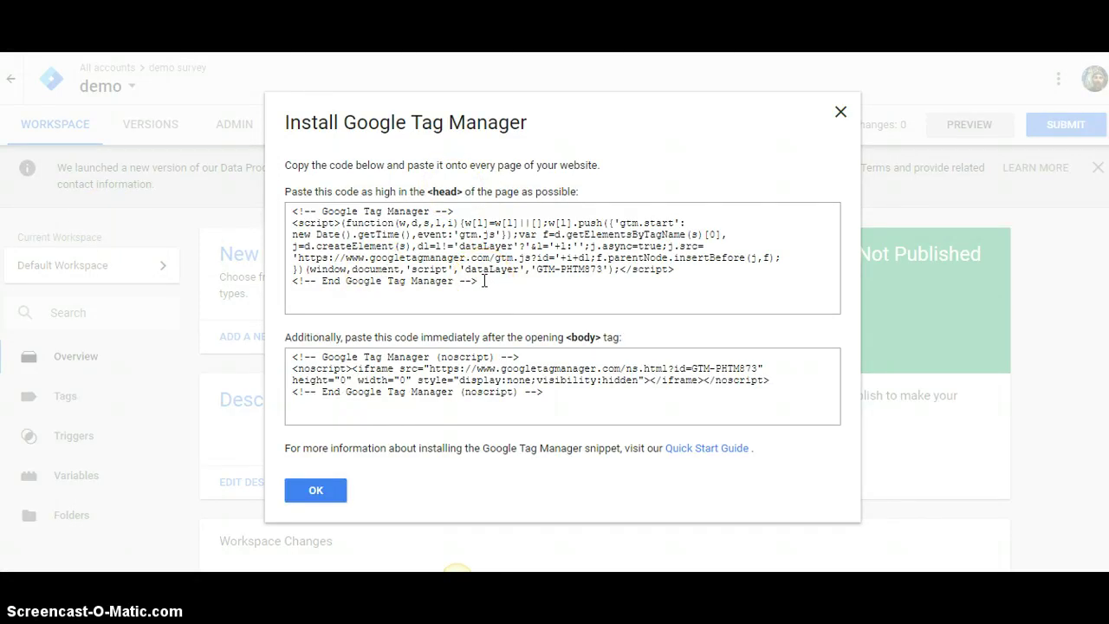
Copy the full Google Tag Manager code snippet intended for the page's <head>
drag(483, 281, 290, 206)
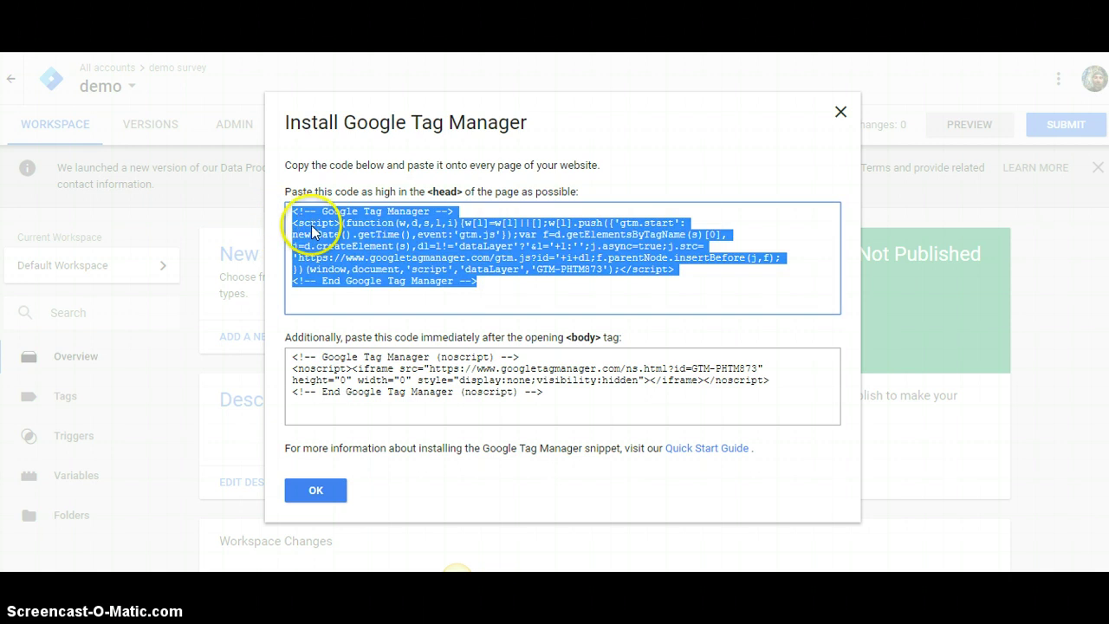
right_click(312, 224)
click(322, 238)
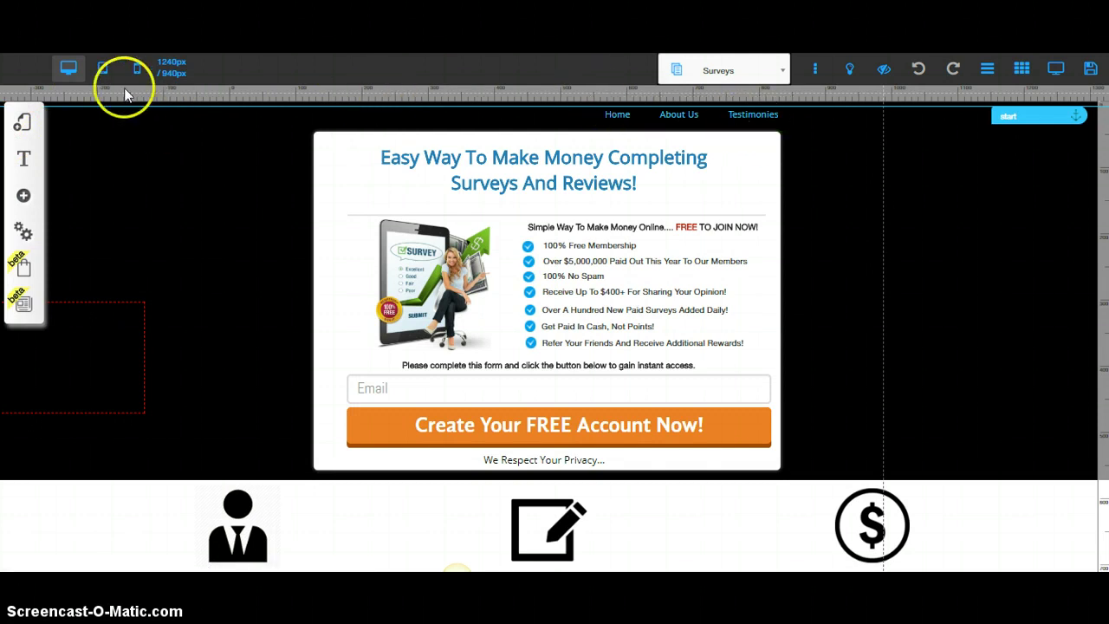
In the website builder, paste the copied head snippet into Scripts in the Make Money Now layout's Settings and SEO
click(24, 126)
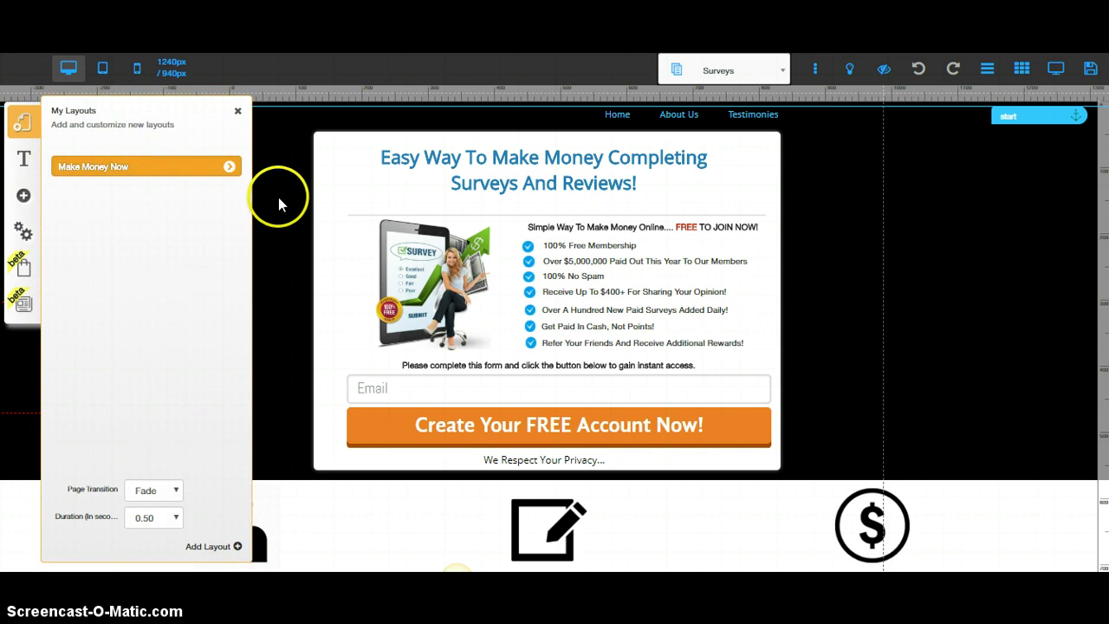
click(230, 167)
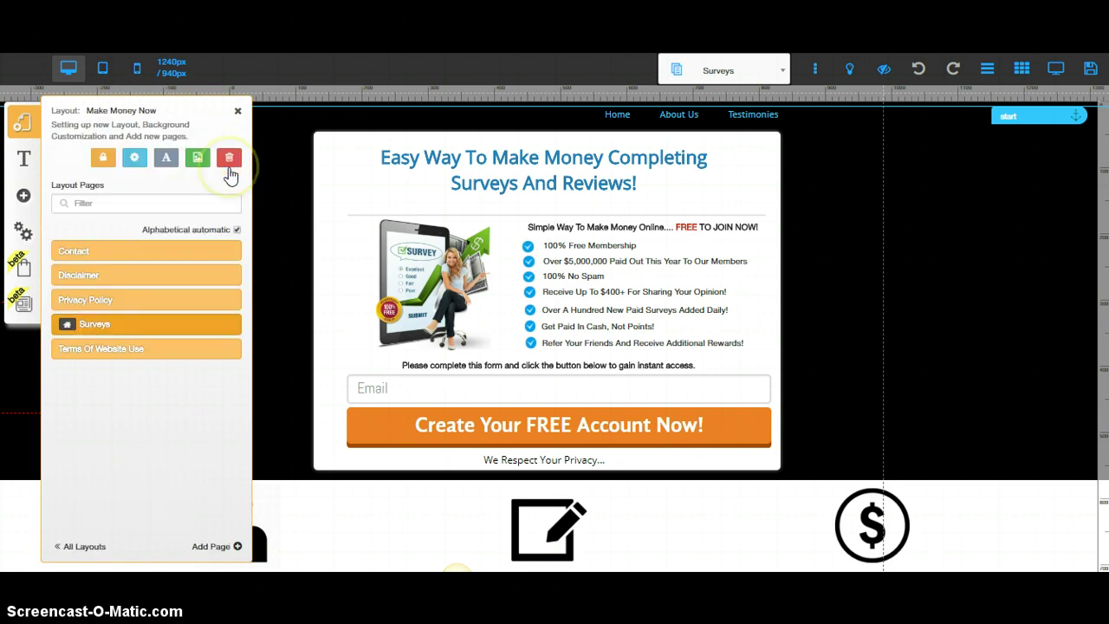
click(134, 159)
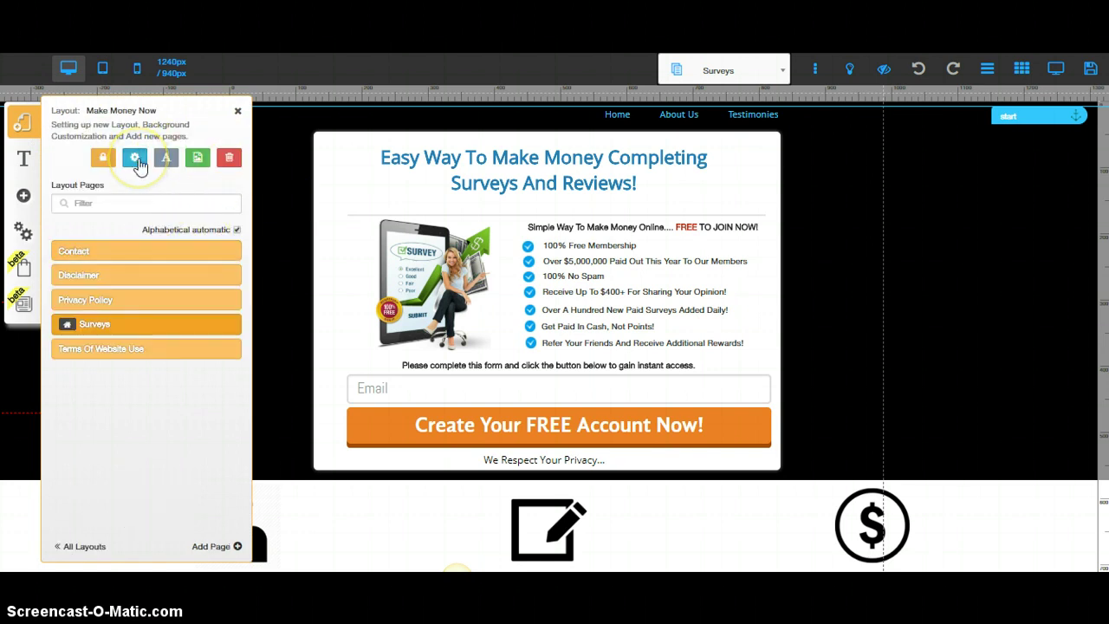
click(136, 161)
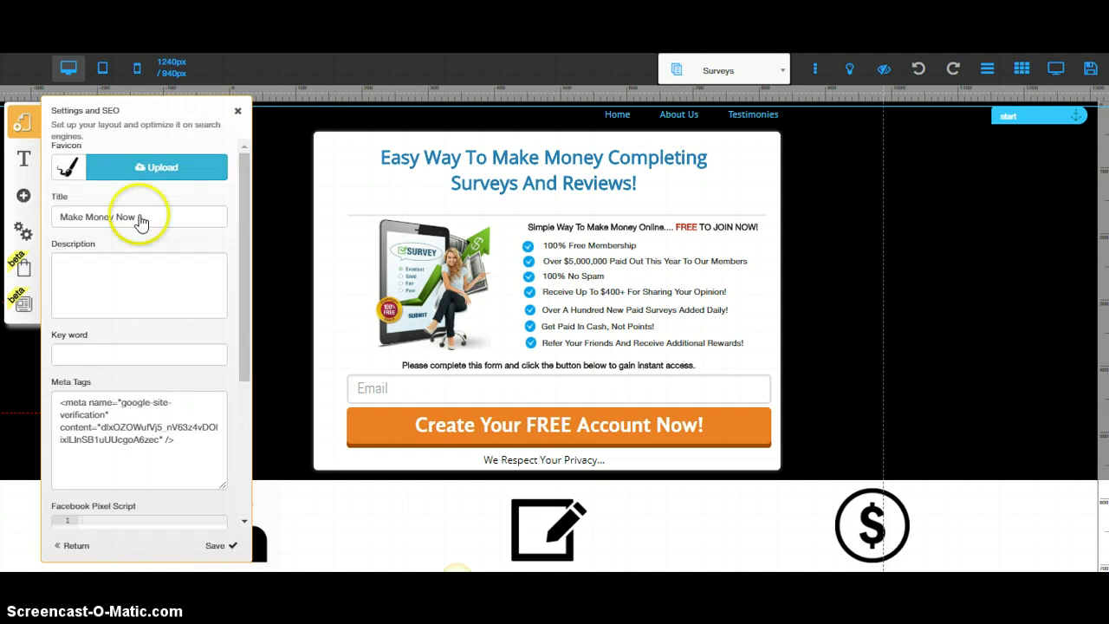
drag(244, 173, 236, 364)
click(106, 438)
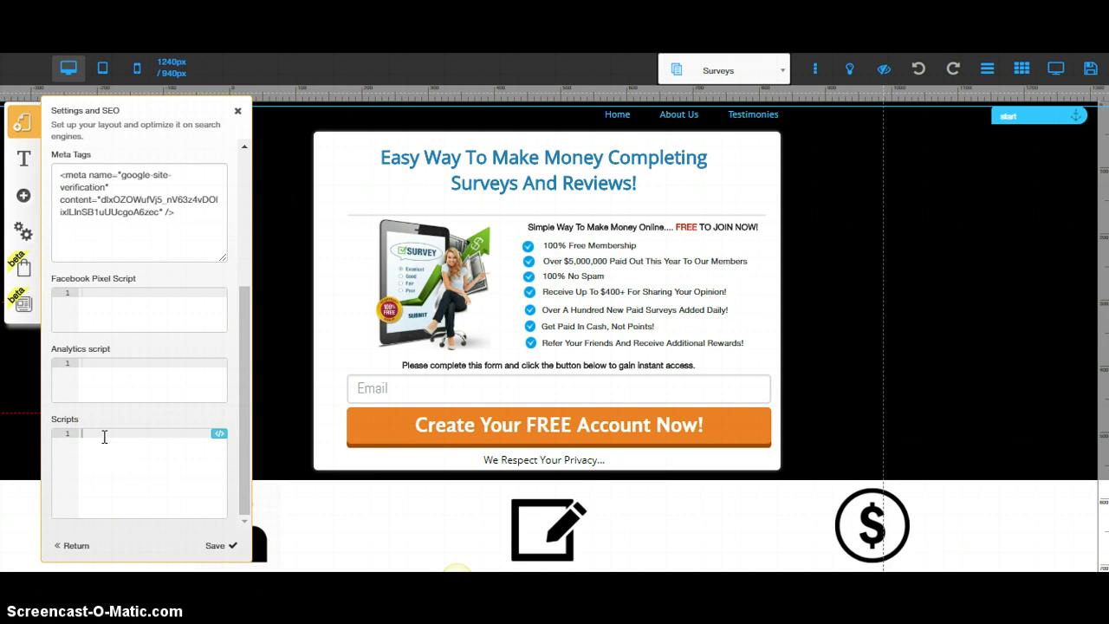
key(ctrl+v)
Switch back to Google Tag Manager and copy the noscript snippet intended for the opening <body> tag
click(159, 95)
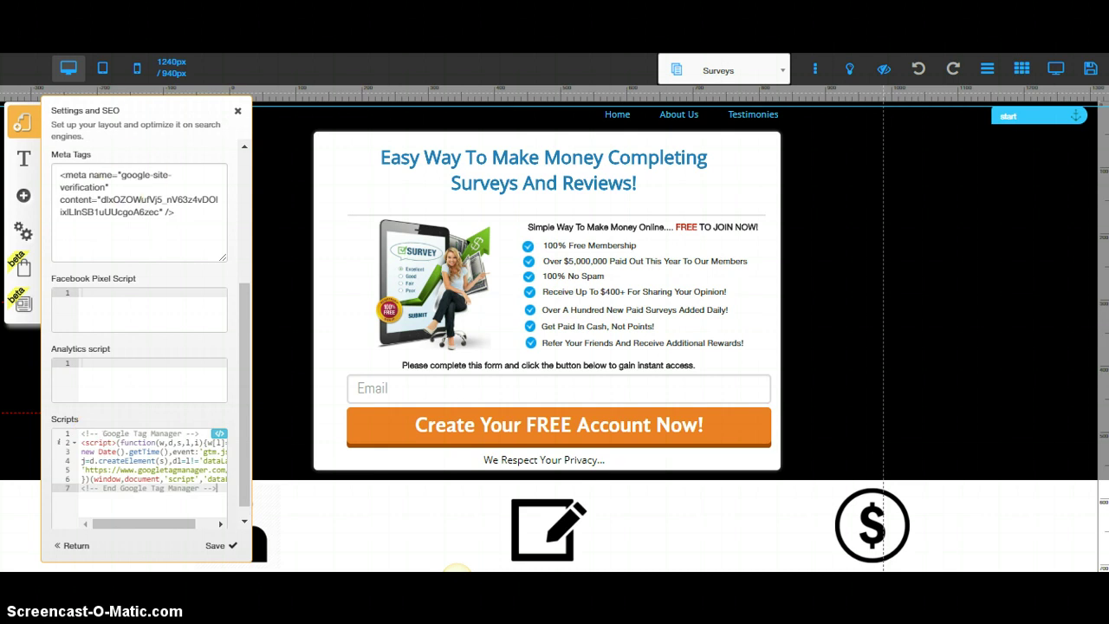
key(alt+Tab)
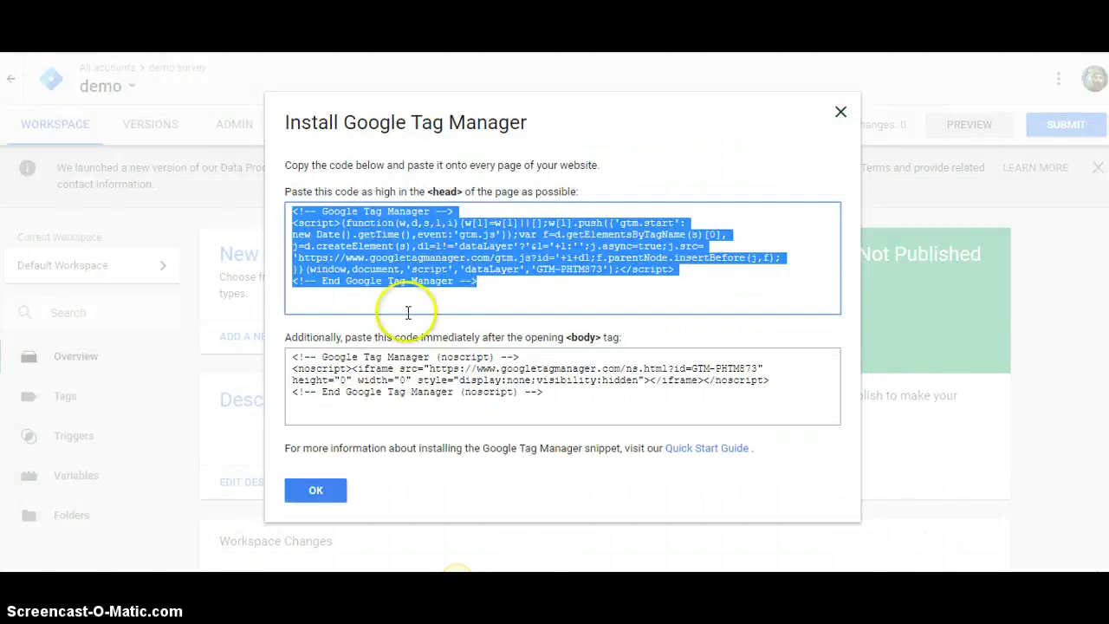
drag(570, 392, 297, 347)
right_click(317, 359)
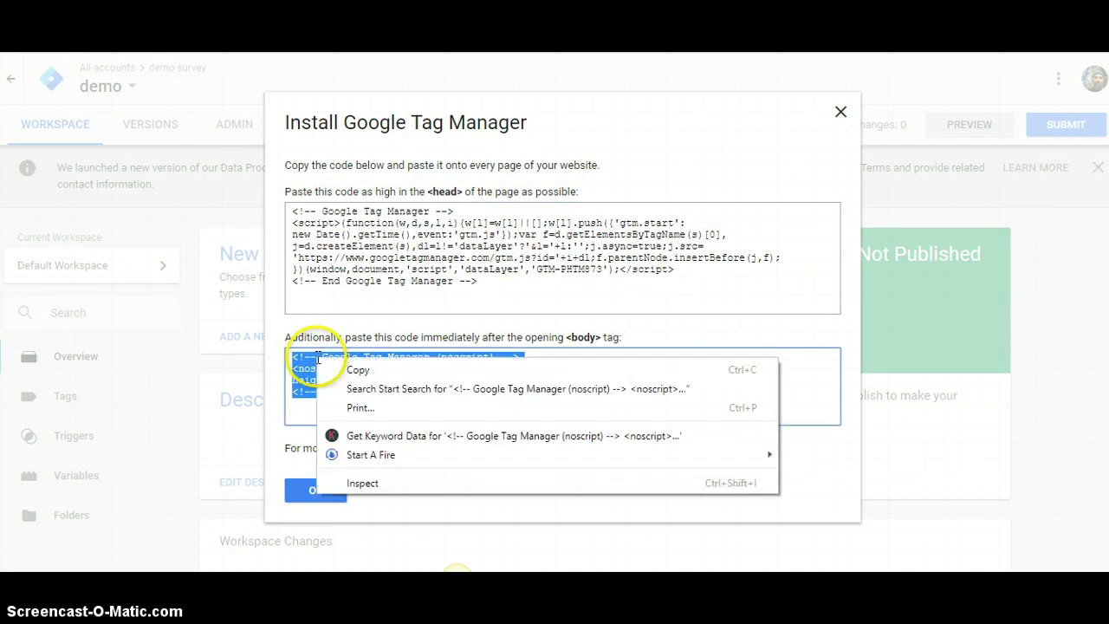
click(358, 369)
Return to the website builder, paste the noscript snippet on a new line below the head code in Scripts, and save the layout settings
key(alt+Tab)
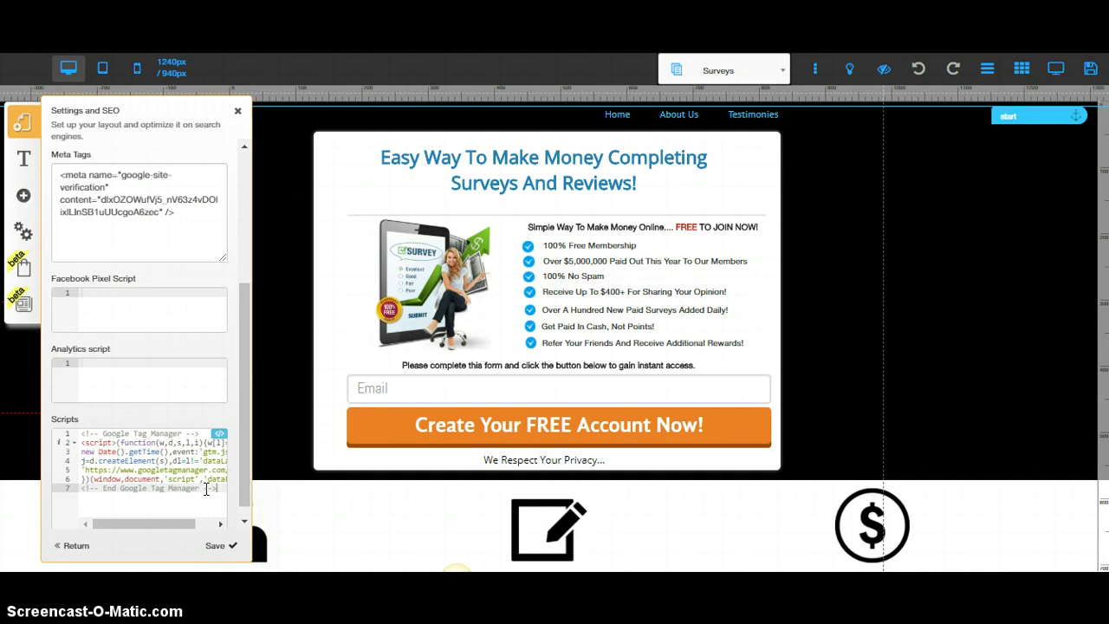
key(Return)
key(Return)
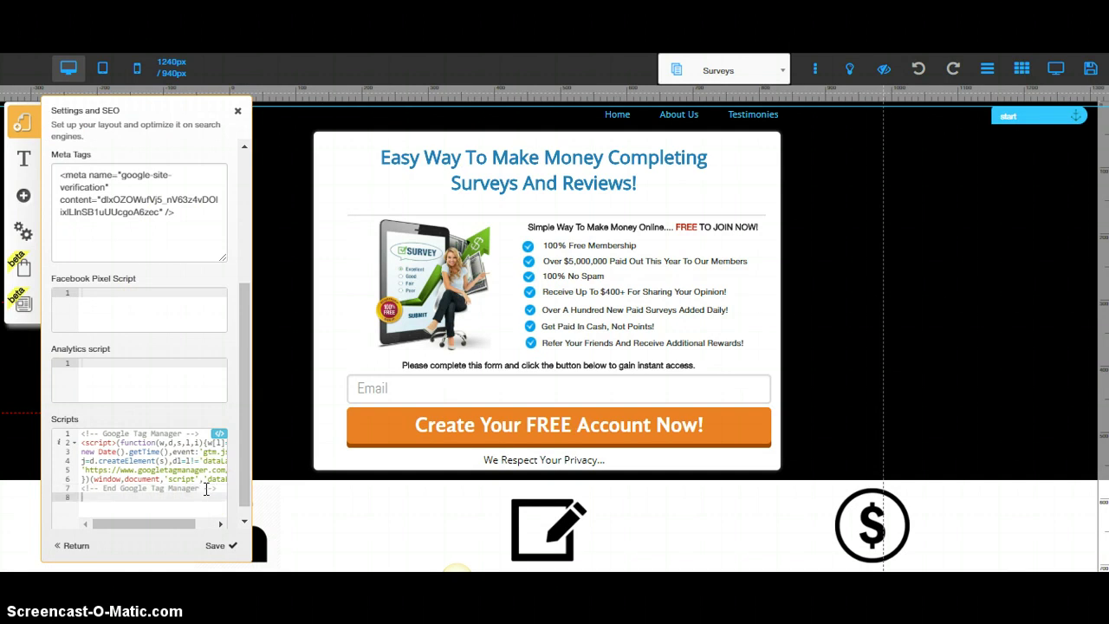
key(ctrl+v)
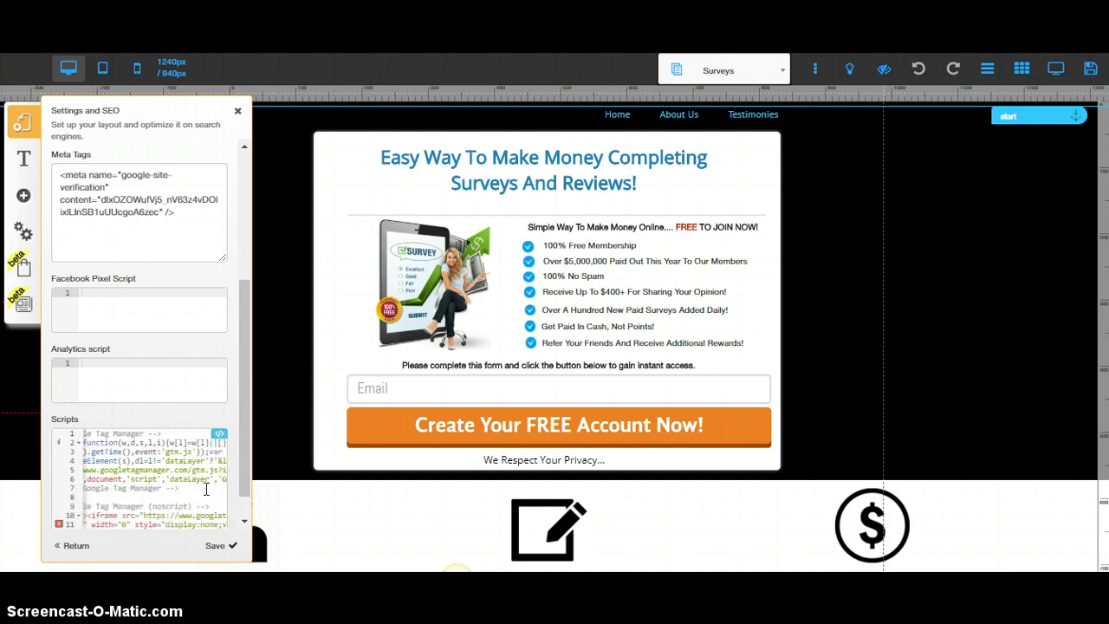
click(215, 513)
click(218, 547)
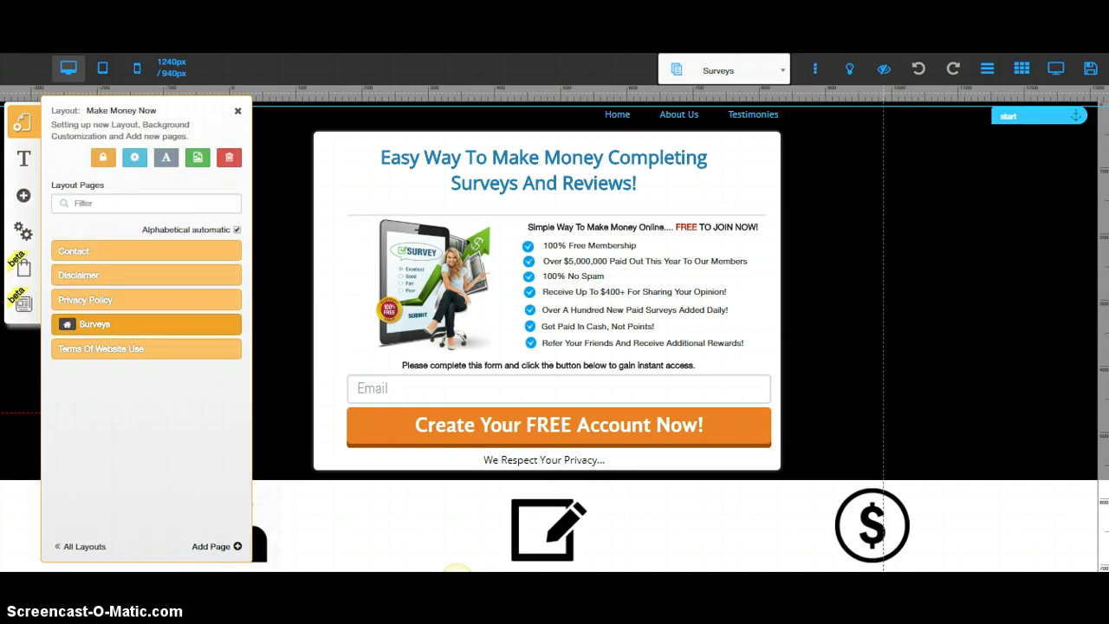
Save the site's pending style and settings changes
click(1089, 69)
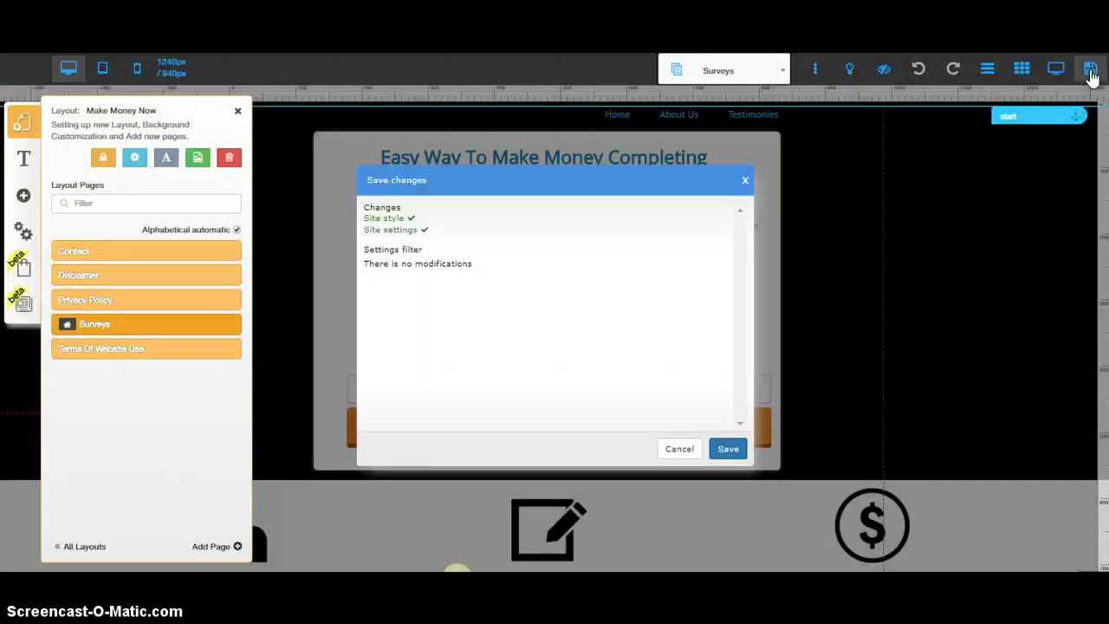
click(728, 450)
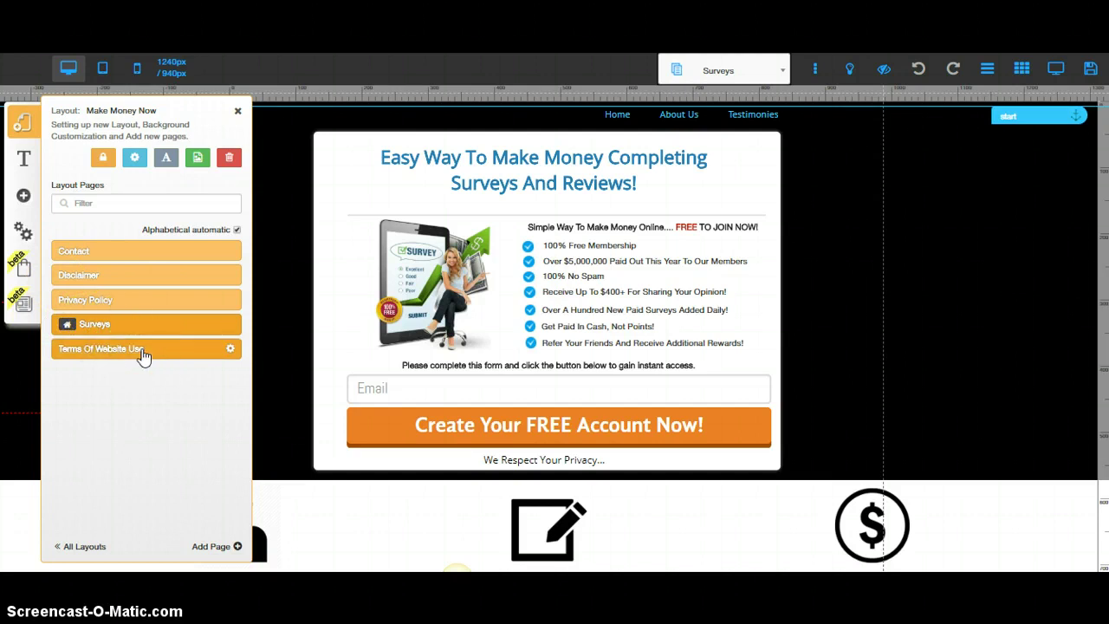
click(192, 225)
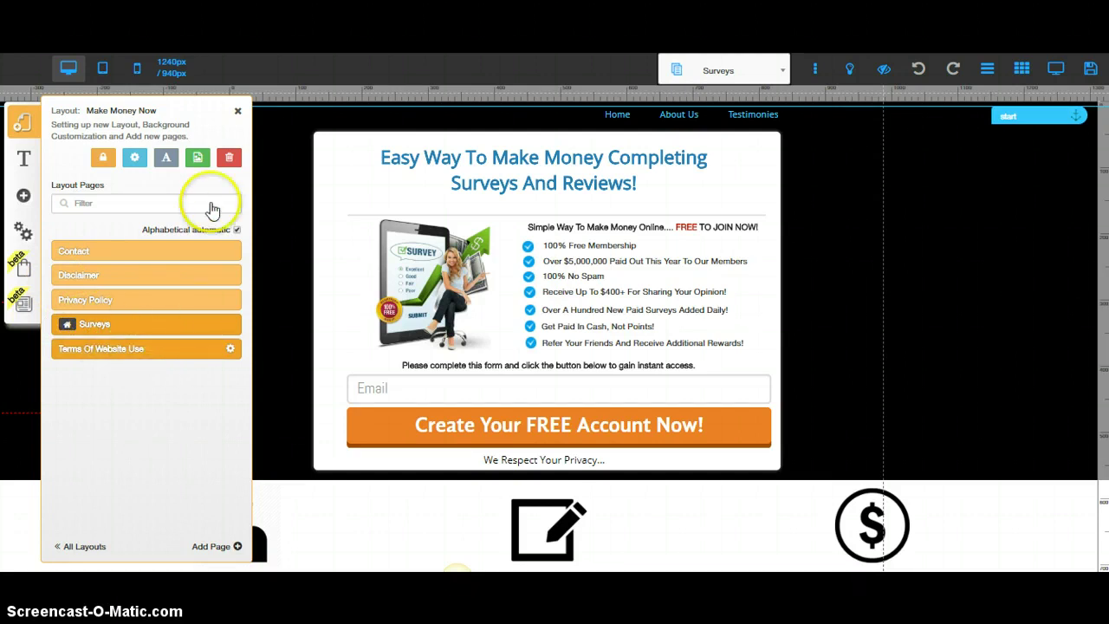
Switch back to Google Tag Manager and close the installation code dialog
click(457, 572)
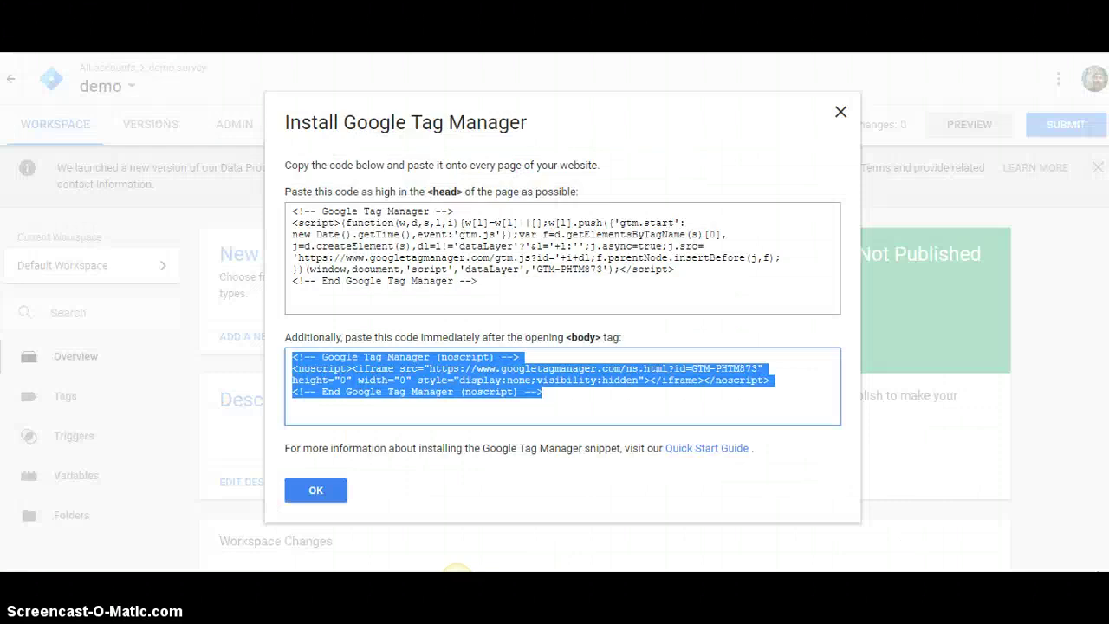
click(315, 490)
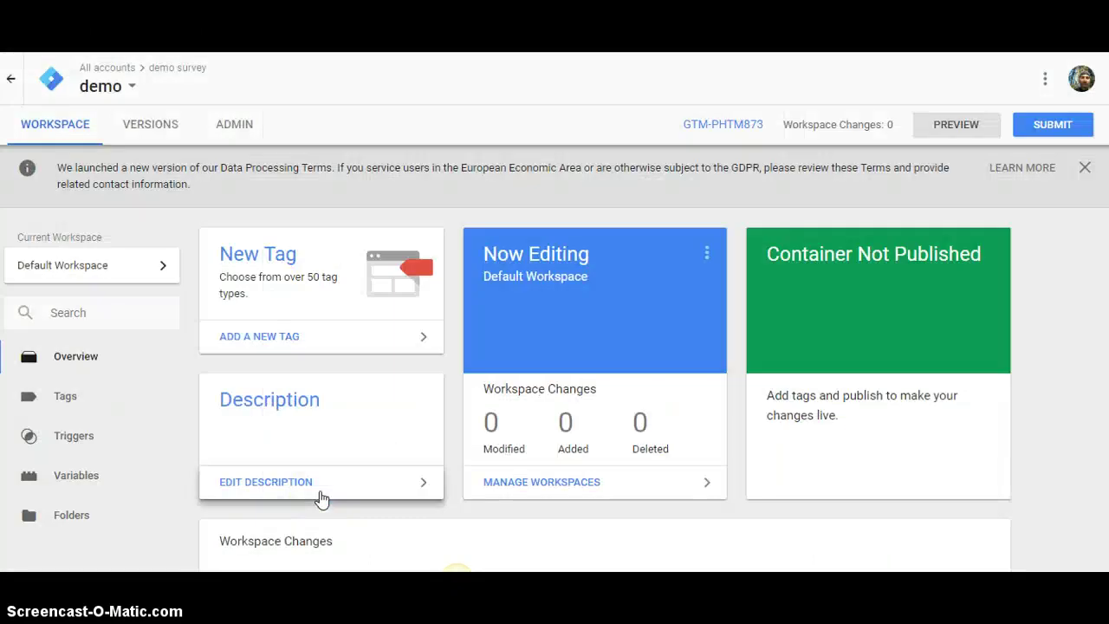
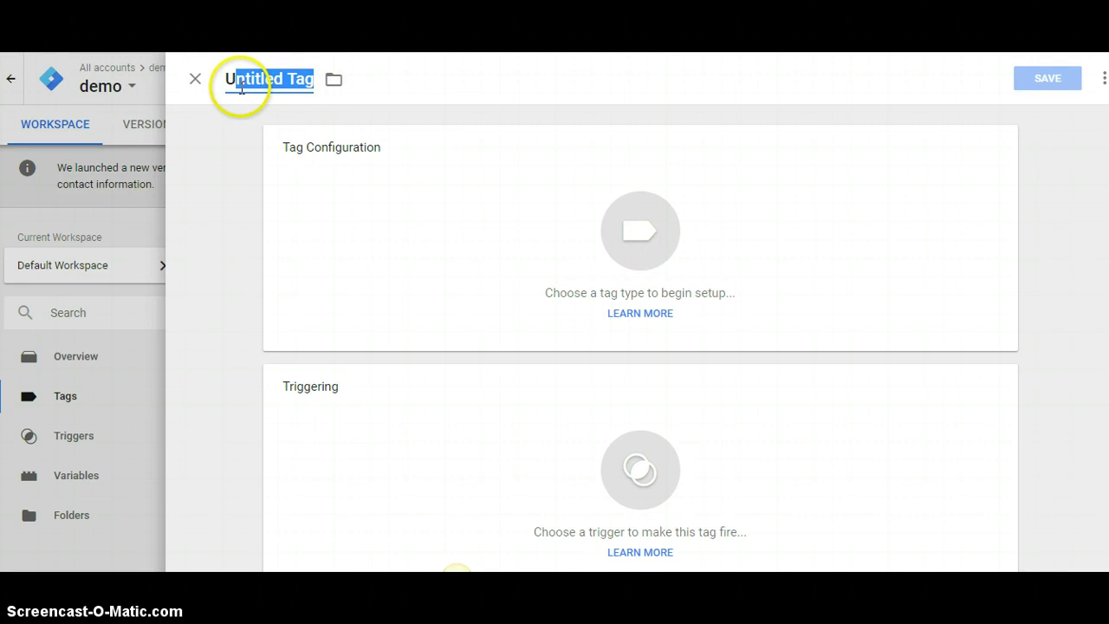
Name the new untitled tag "bing demo"
key(BackSpace)
text(b)
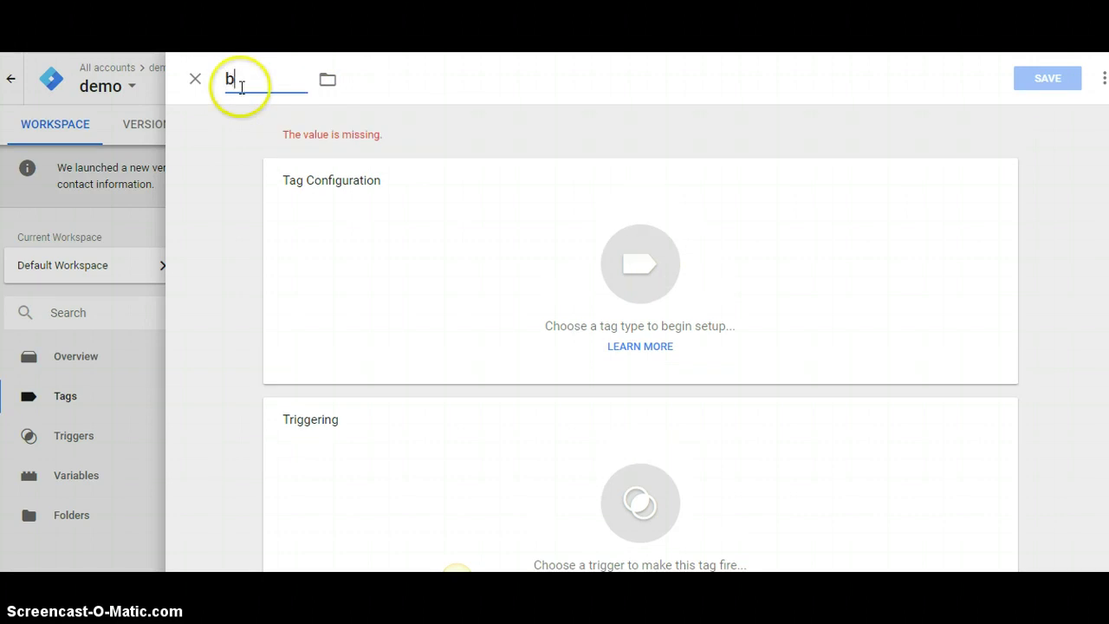
text(ing demo)
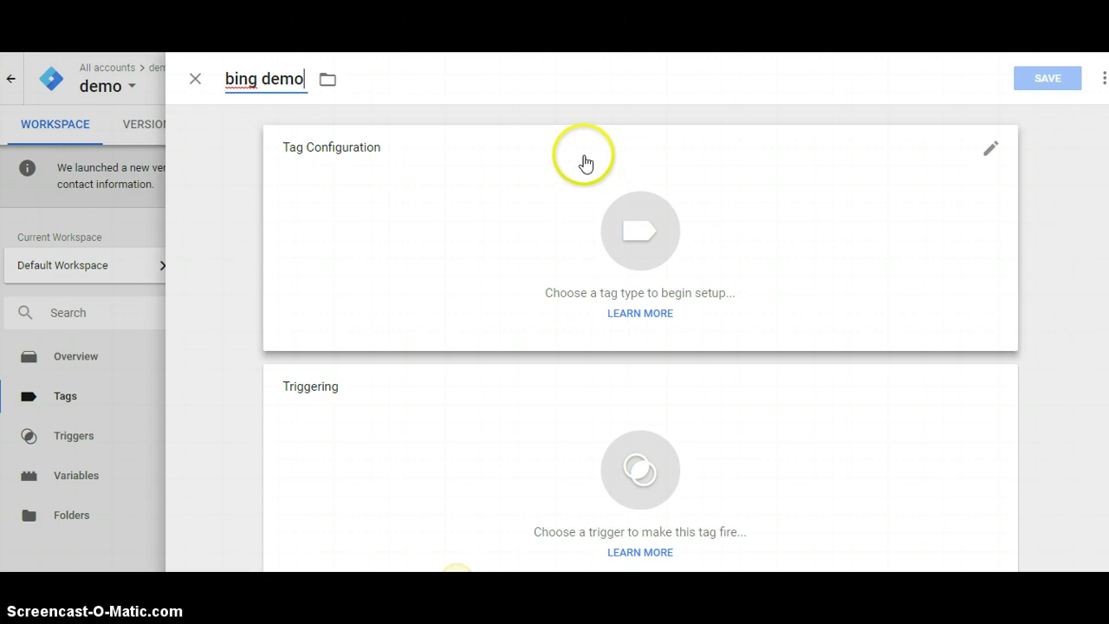
Choose Bing Ads Universal Event Tracking from Microsoft Bing Ads as the tag type for the bing demo tag
click(993, 156)
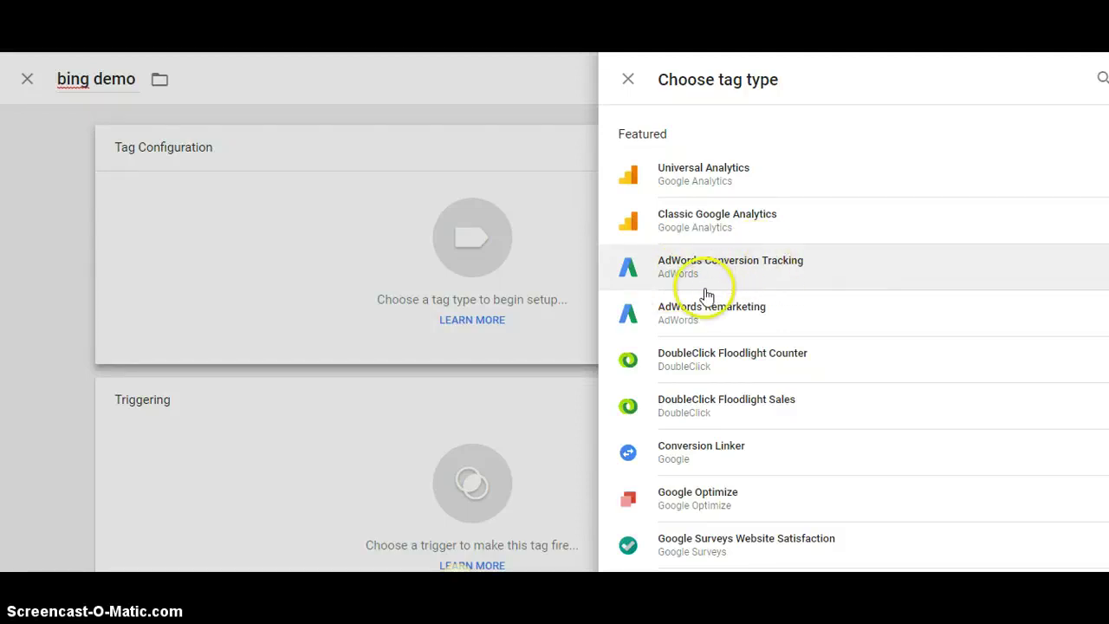
click(712, 332)
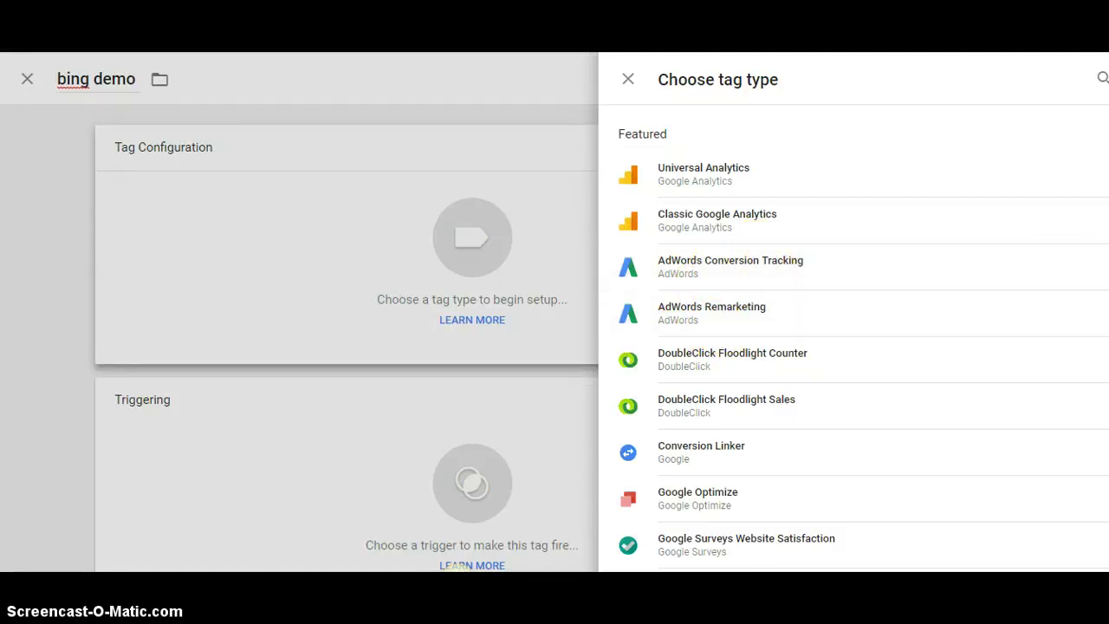
scroll(854, 338, down, 2)
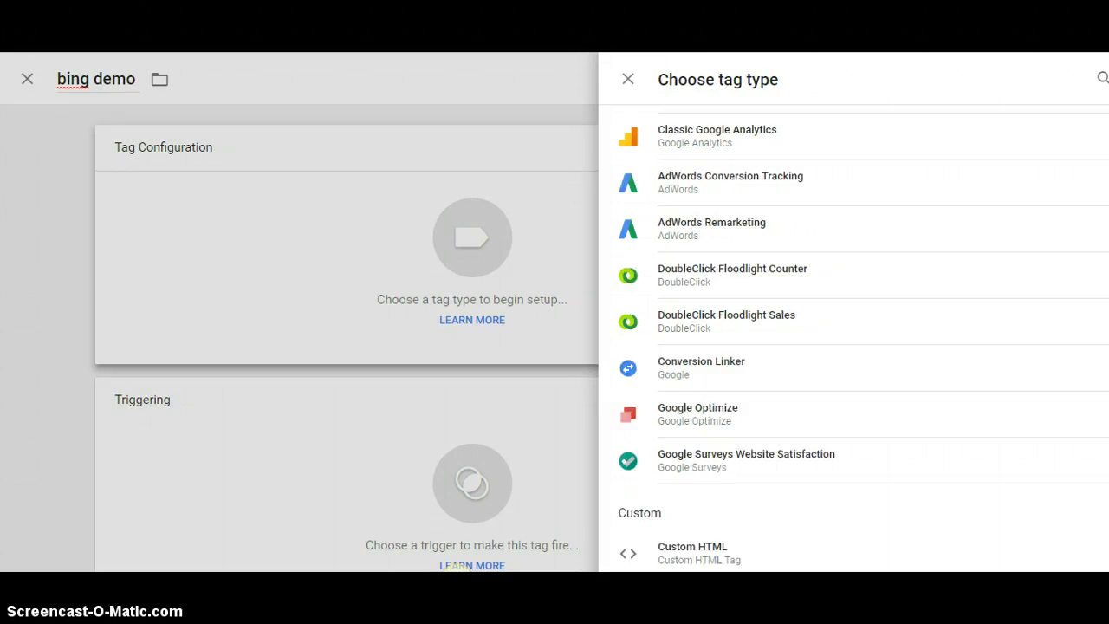
scroll(853, 338, down, 3)
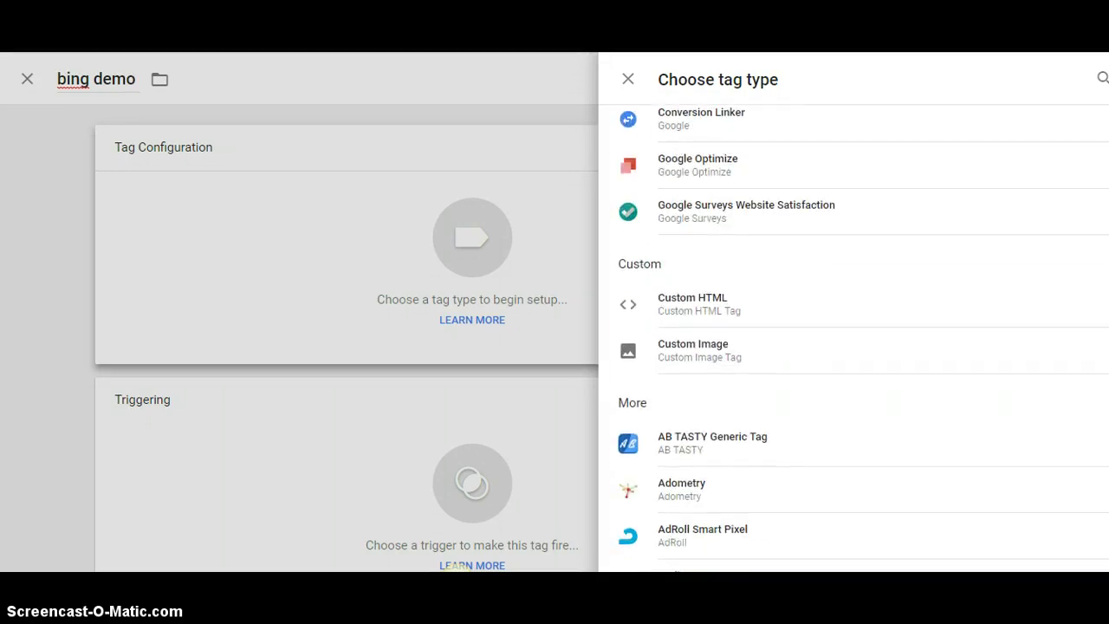
scroll(854, 338, down, 2)
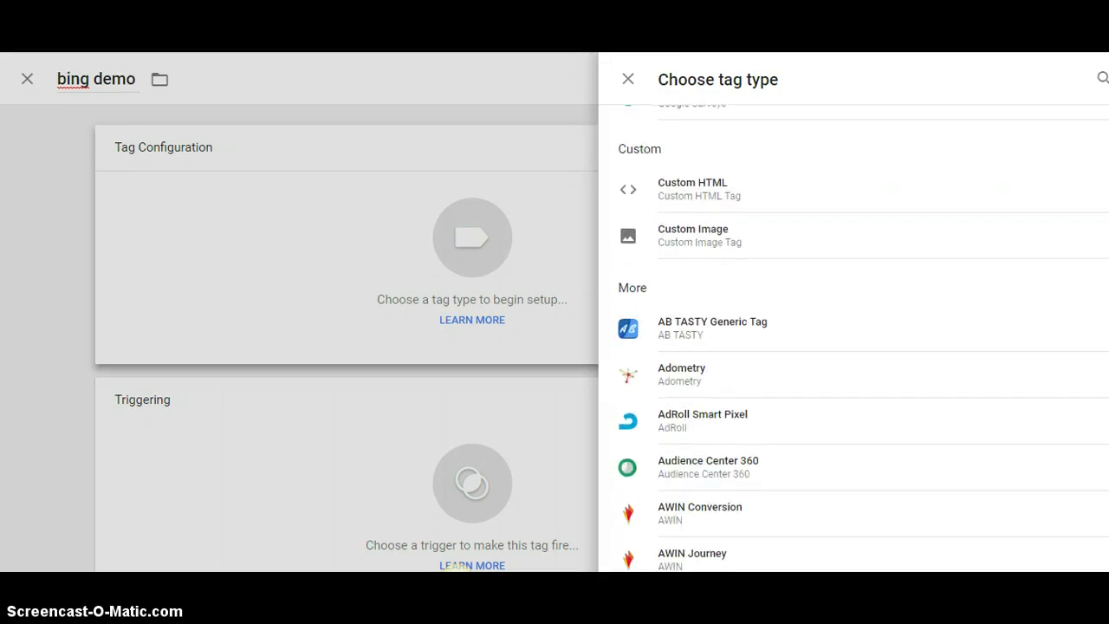
scroll(853, 338, down, 2)
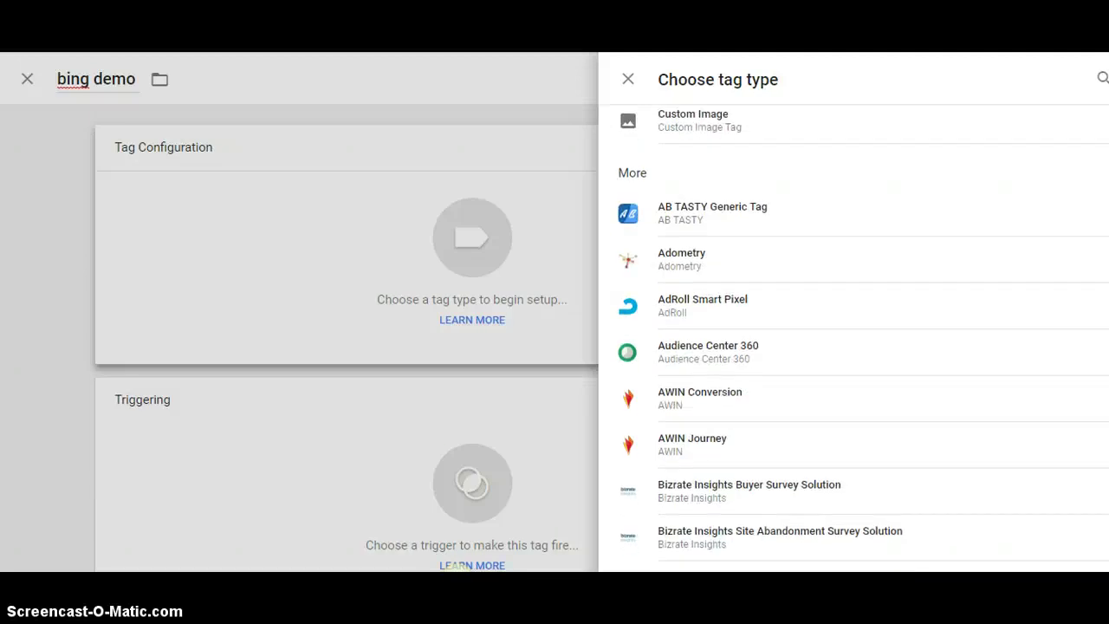
scroll(854, 338, down, 4)
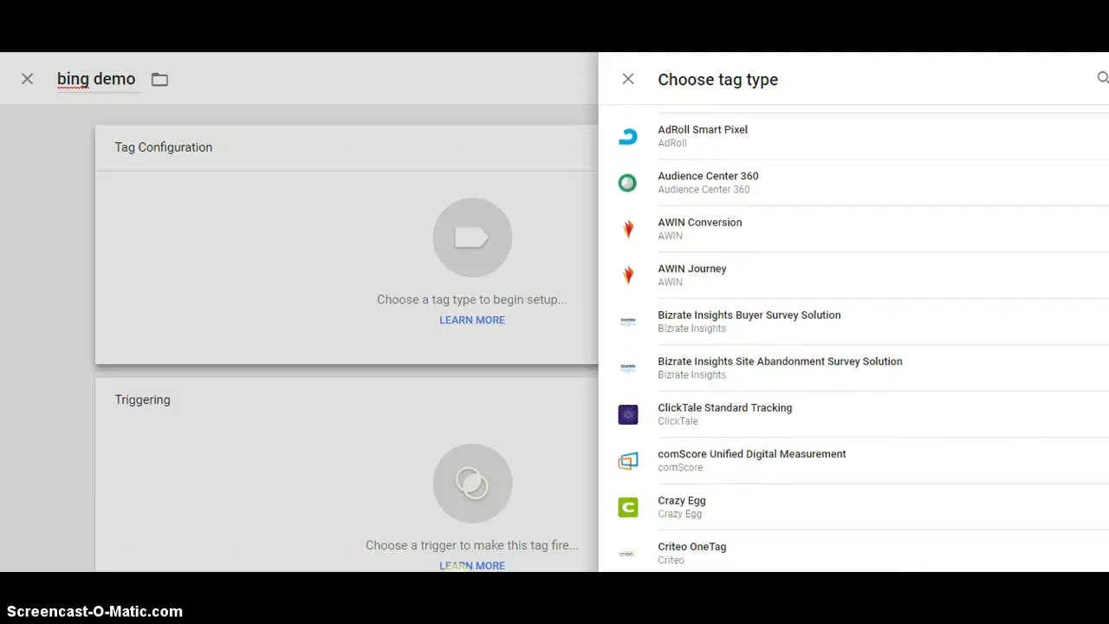
scroll(854, 338, down, 4)
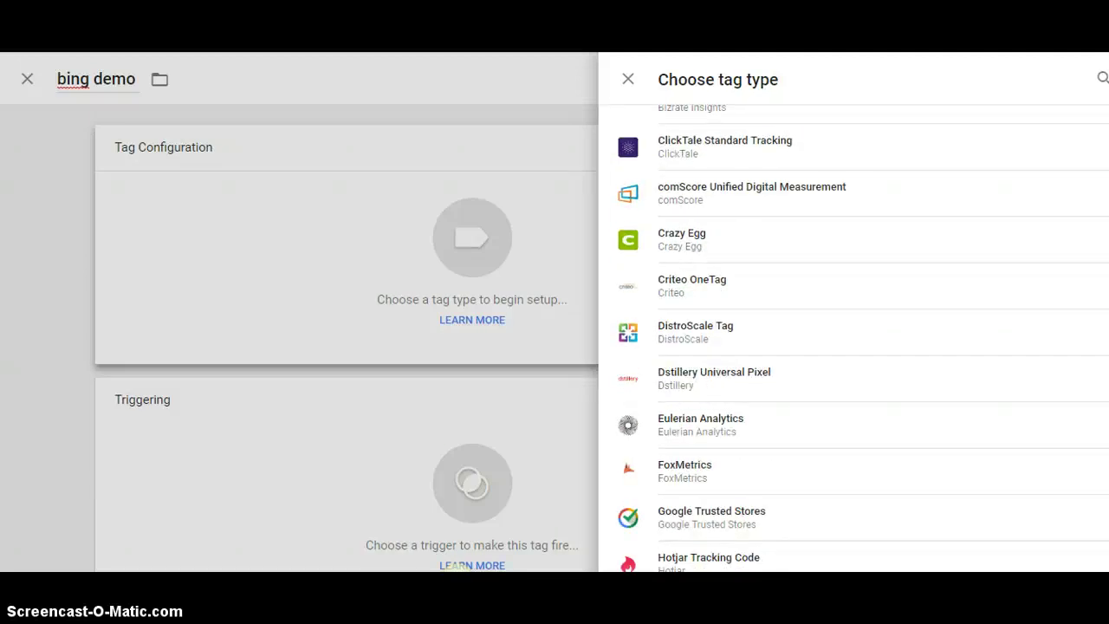
scroll(854, 338, down, 4)
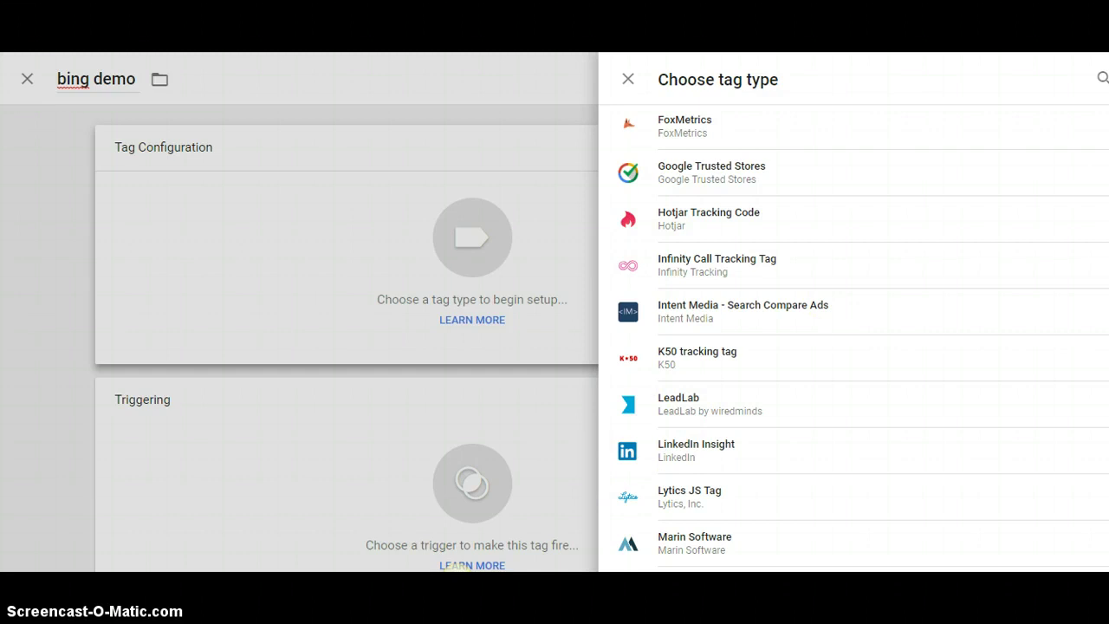
scroll(854, 338, down, 1)
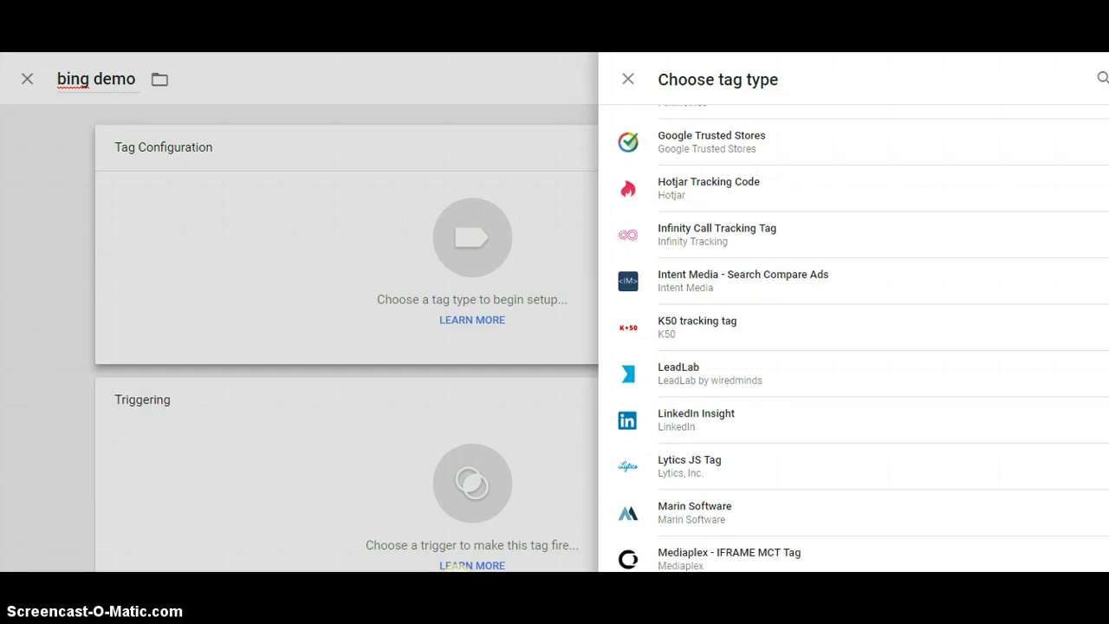
scroll(933, 371, down, 1)
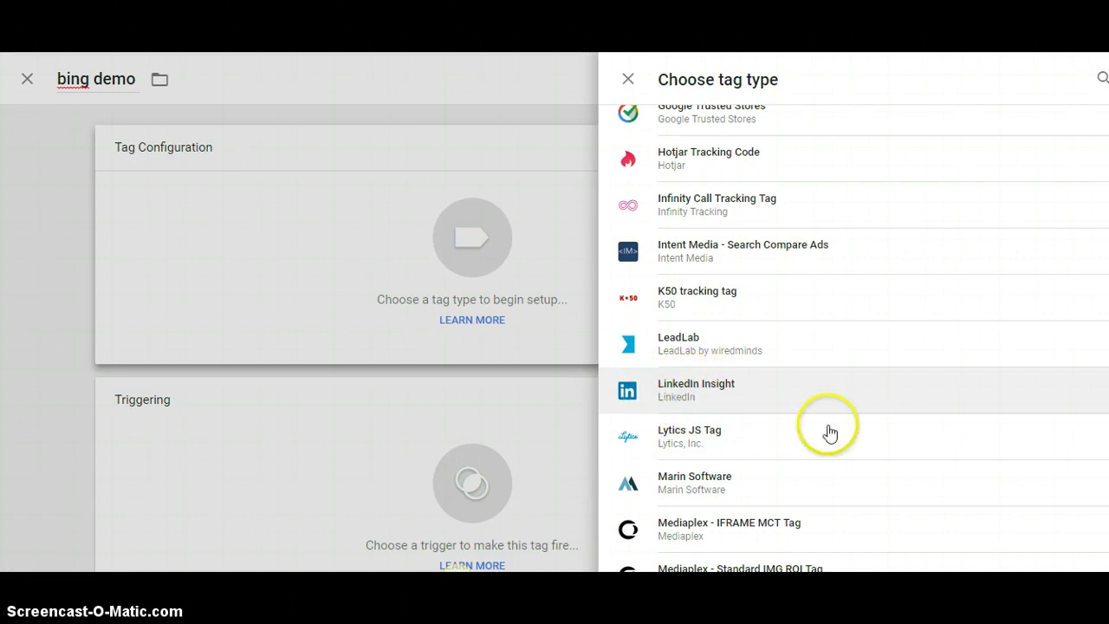
scroll(854, 338, down, 5)
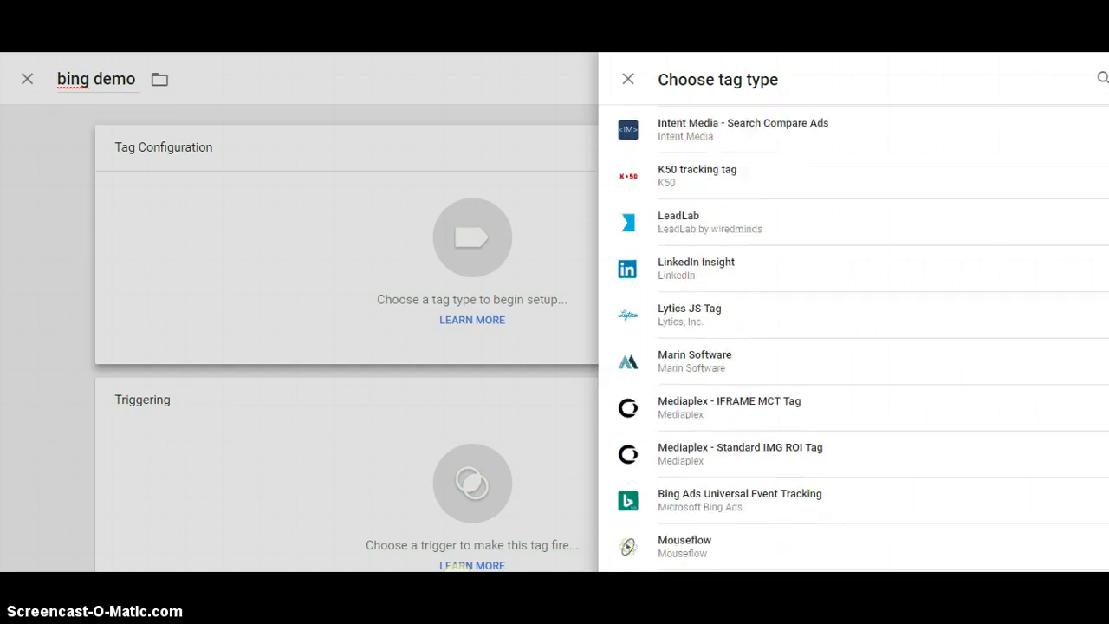
scroll(853, 338, down, 6)
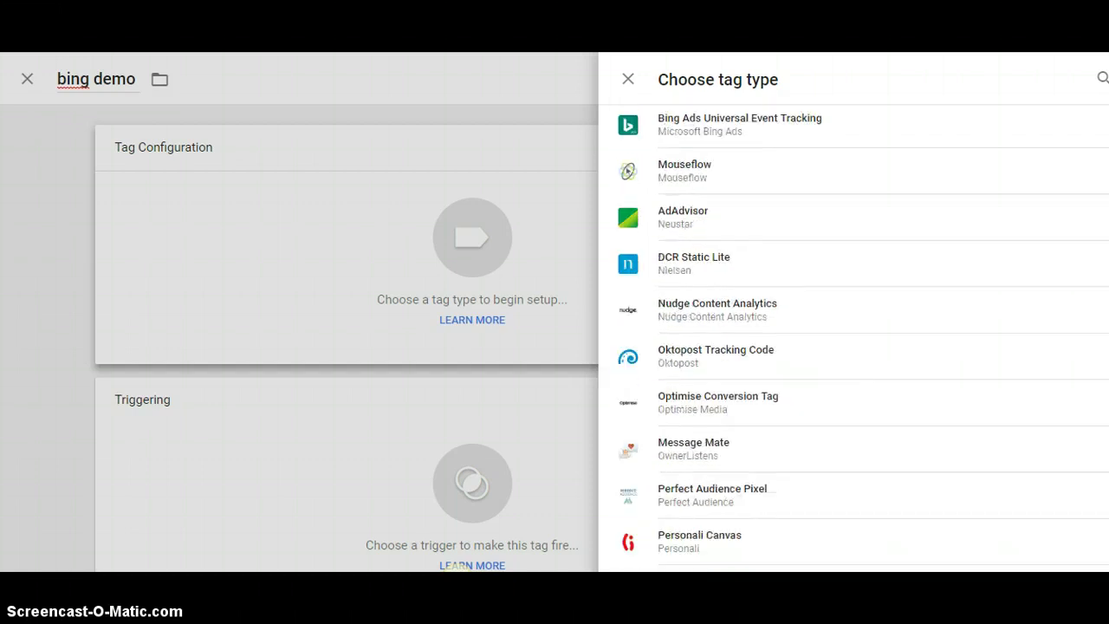
scroll(854, 338, down, 5)
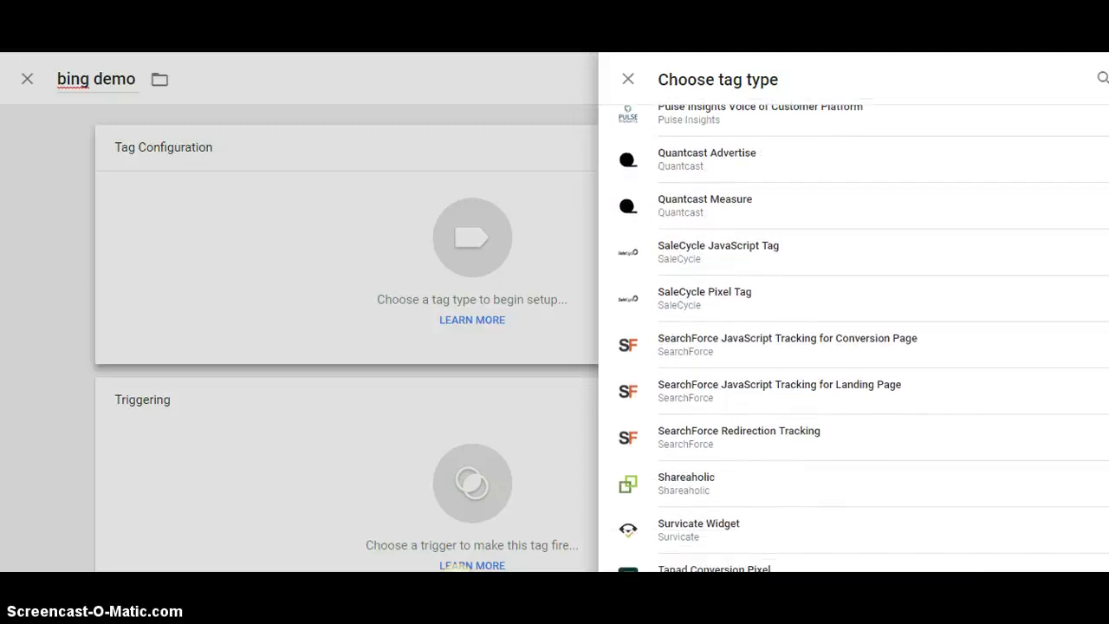
scroll(854, 338, up, 4)
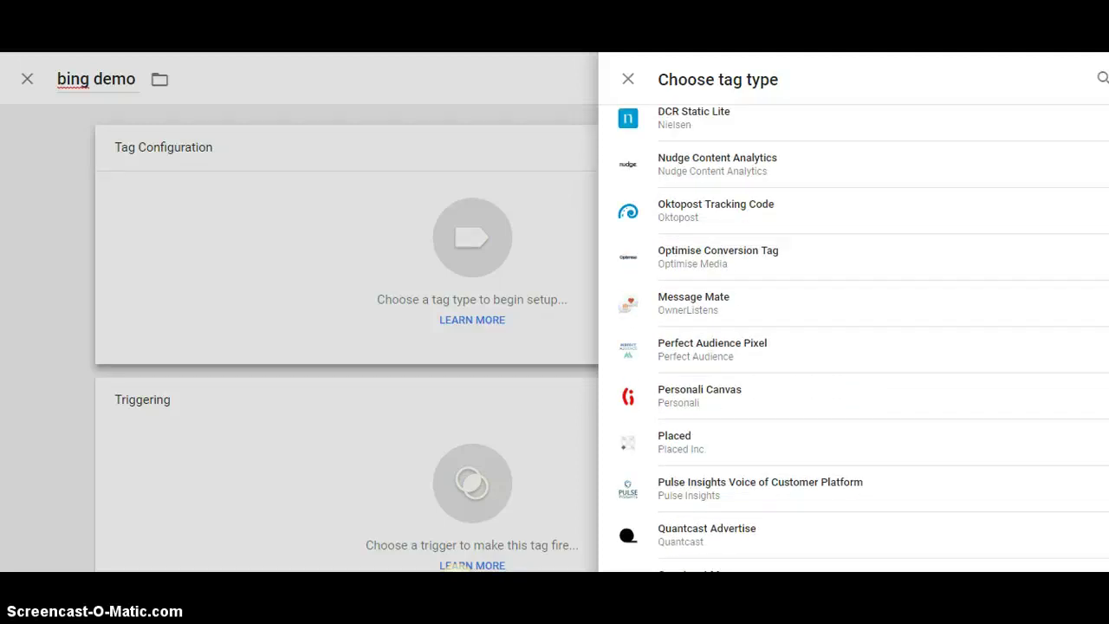
scroll(854, 338, up, 3)
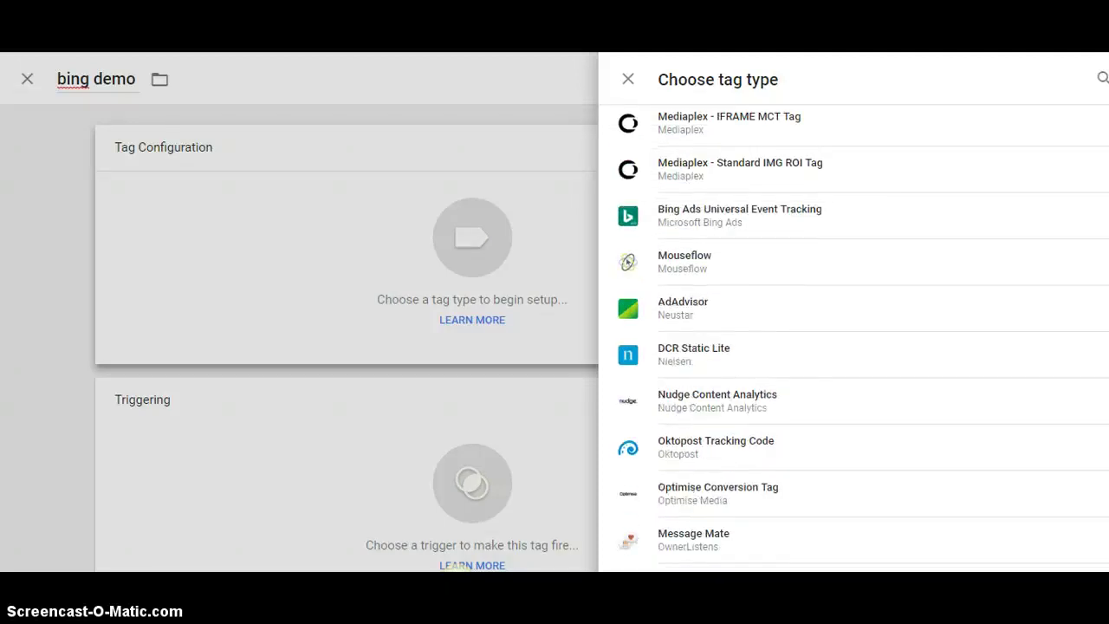
click(742, 211)
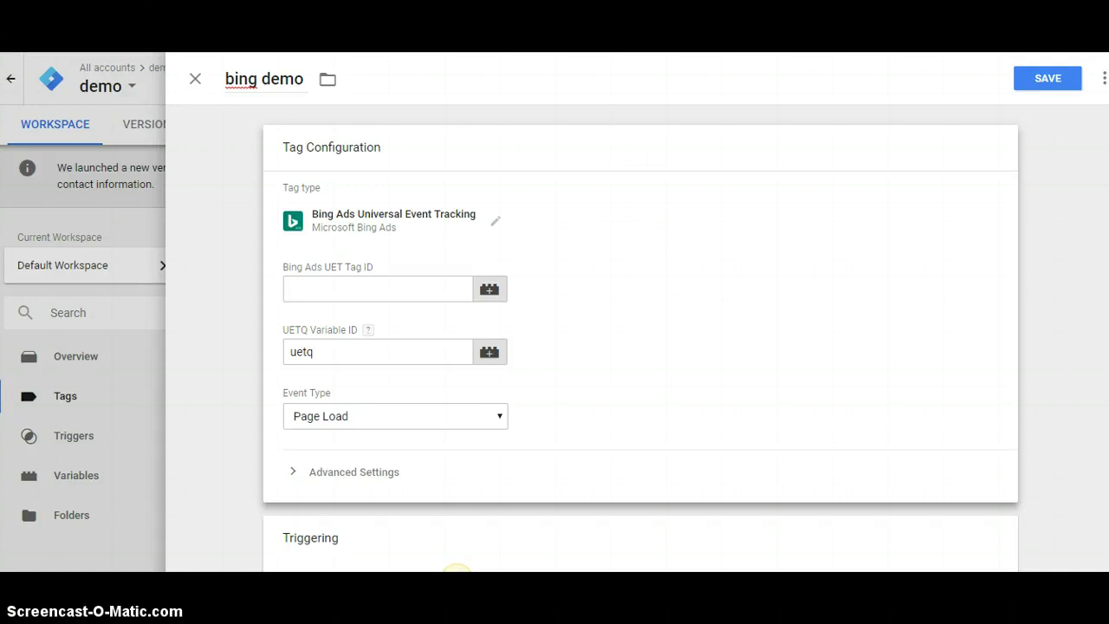
Switch to Bing Ads from the browser bookmarks and open the UET tags page under Conversion Tracking
click(456, 571)
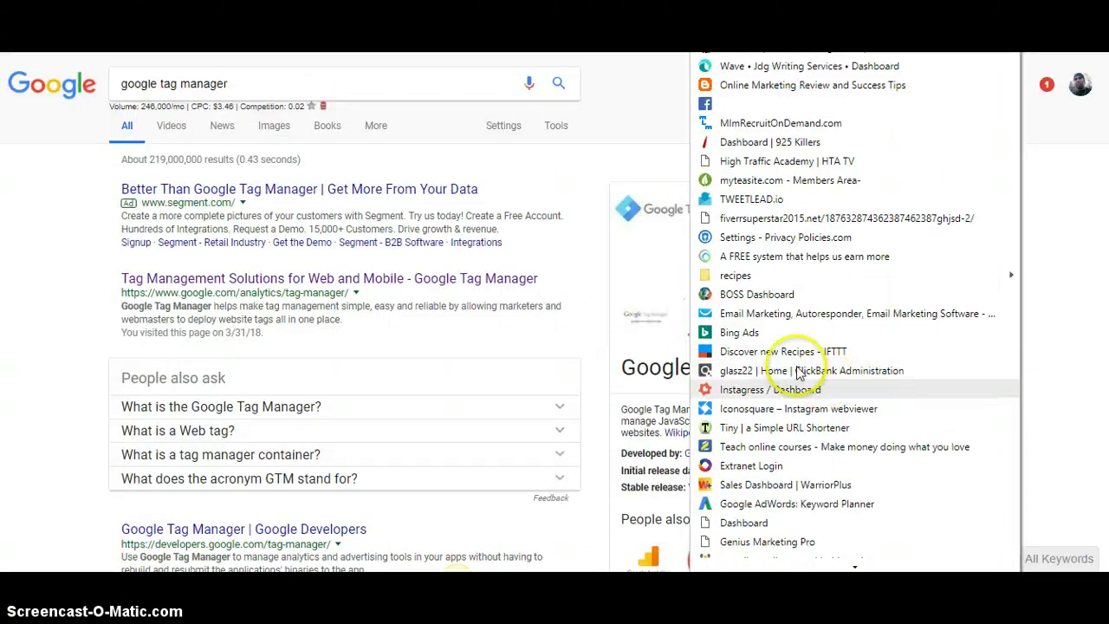
click(769, 333)
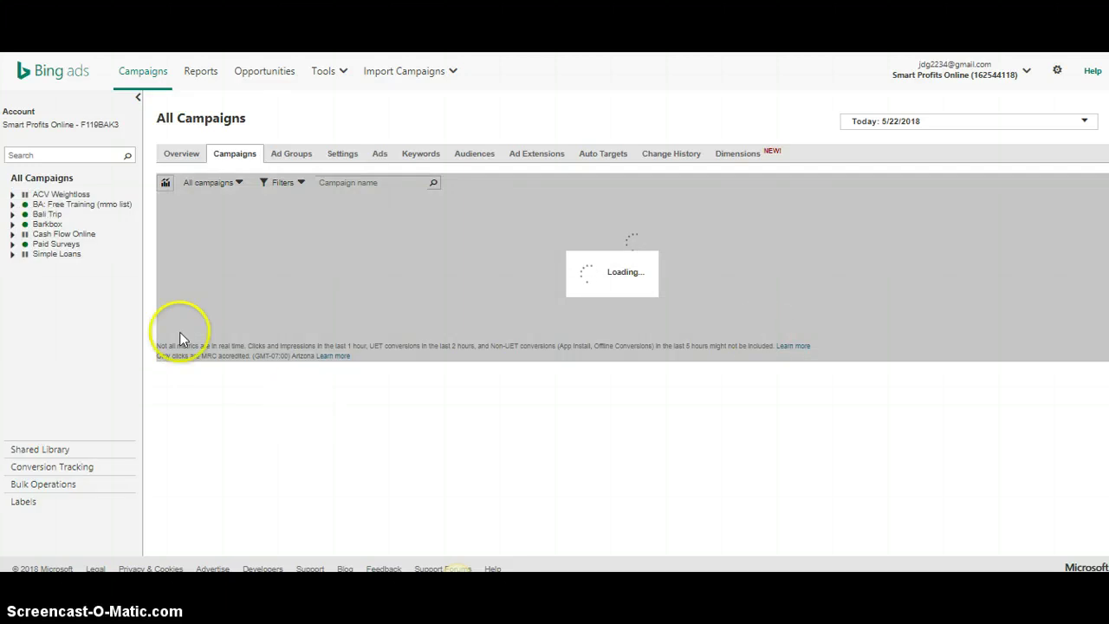
click(59, 456)
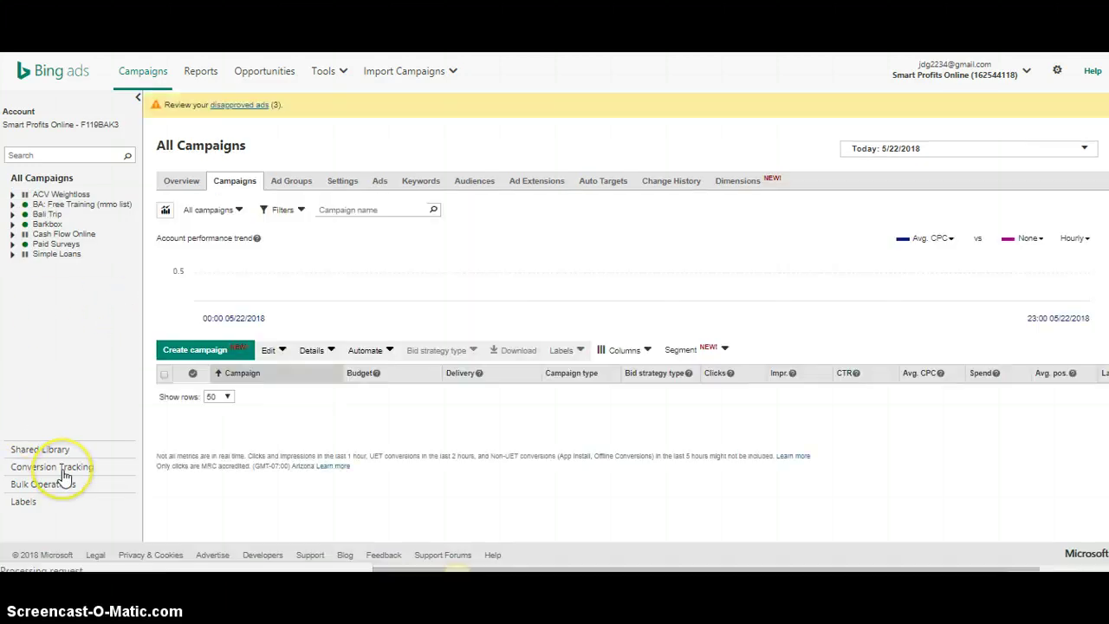
click(63, 470)
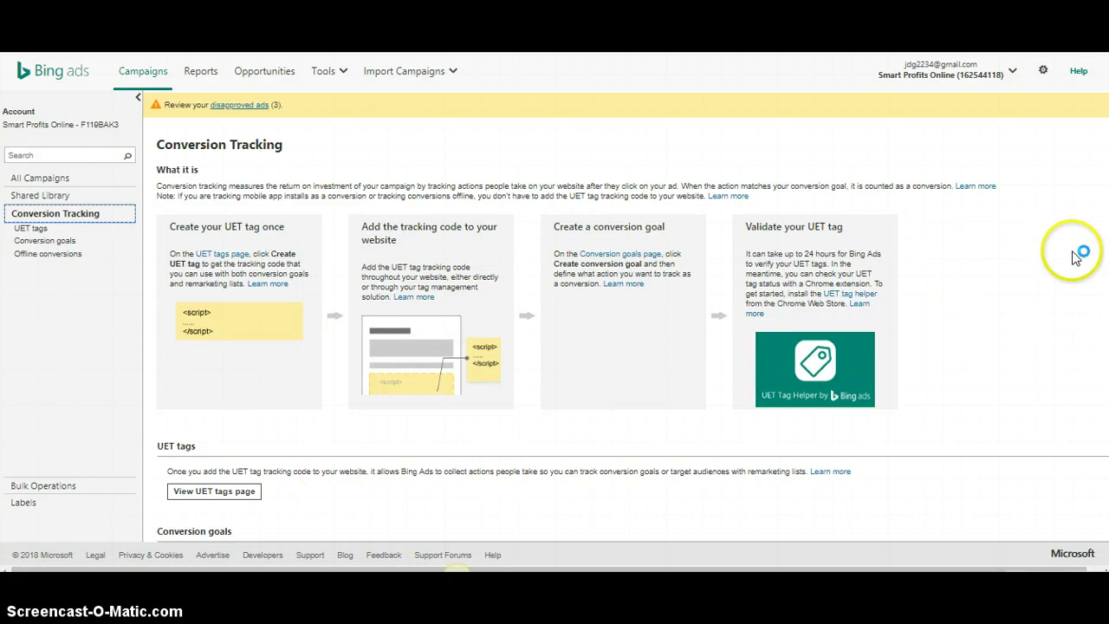
scroll(674, 359, down, 2)
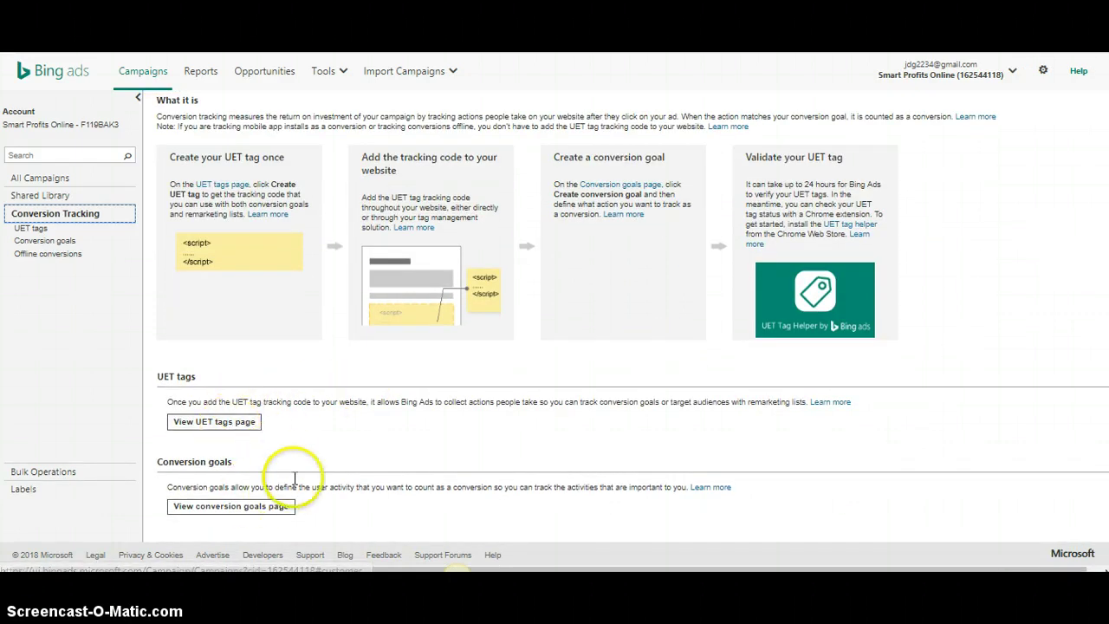
click(253, 422)
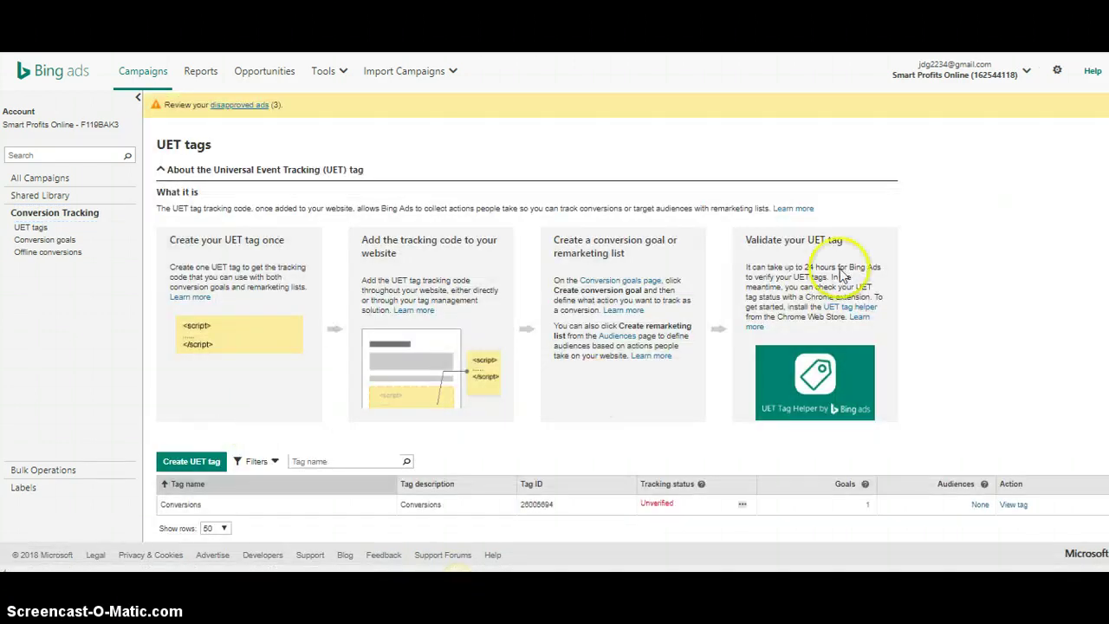
Create another UET tag named "dem" with the description "demo", turning off the reminder about already having a UET tag
click(194, 463)
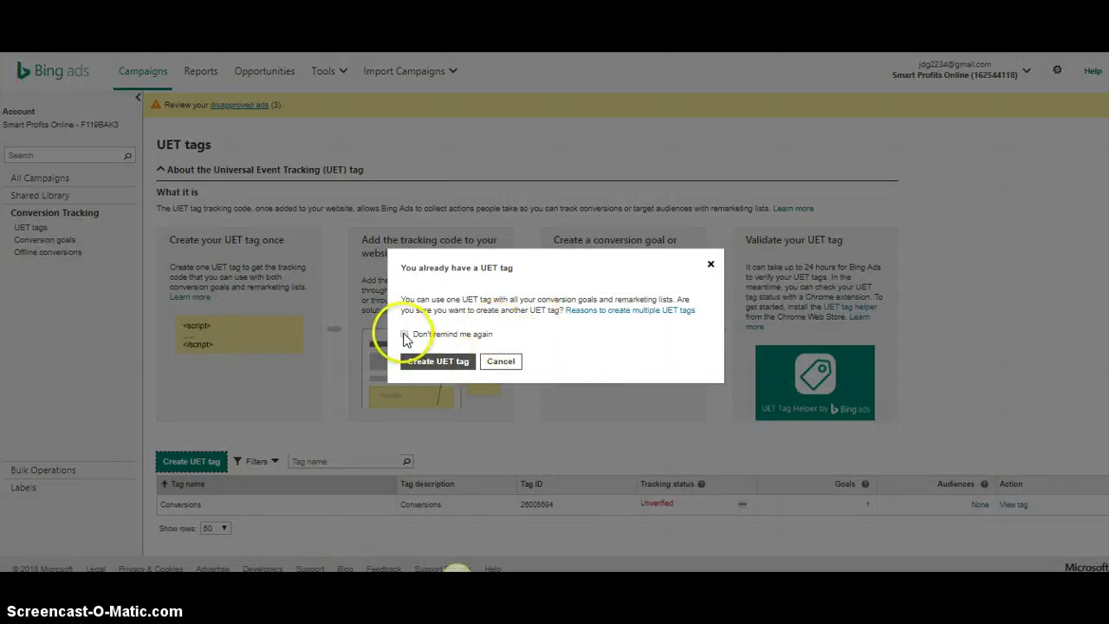
click(404, 334)
click(440, 361)
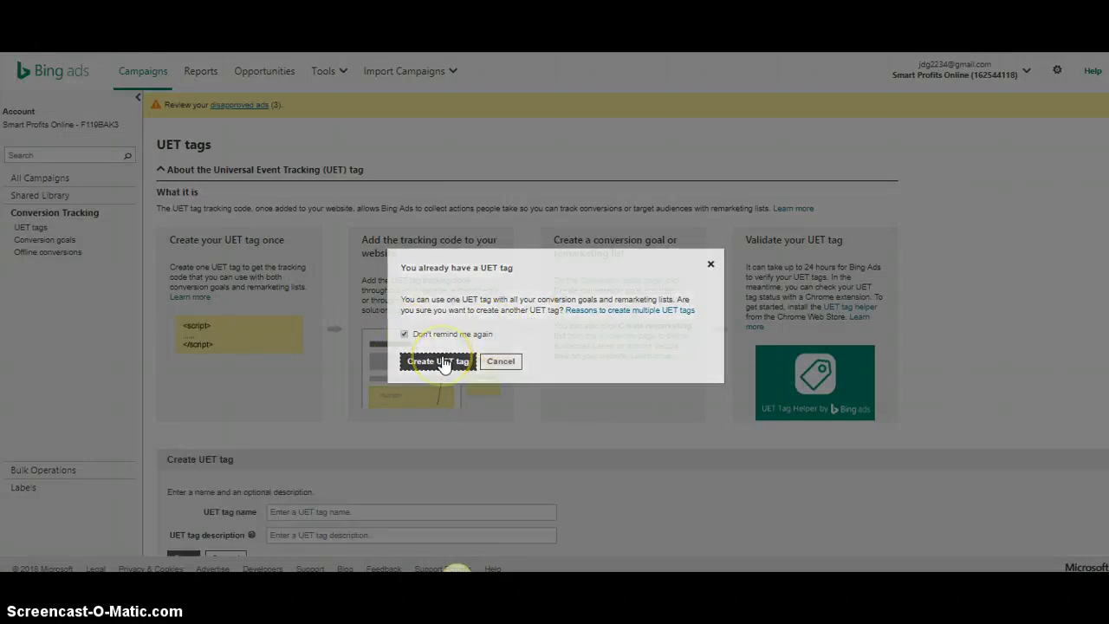
click(303, 511)
text(uen)
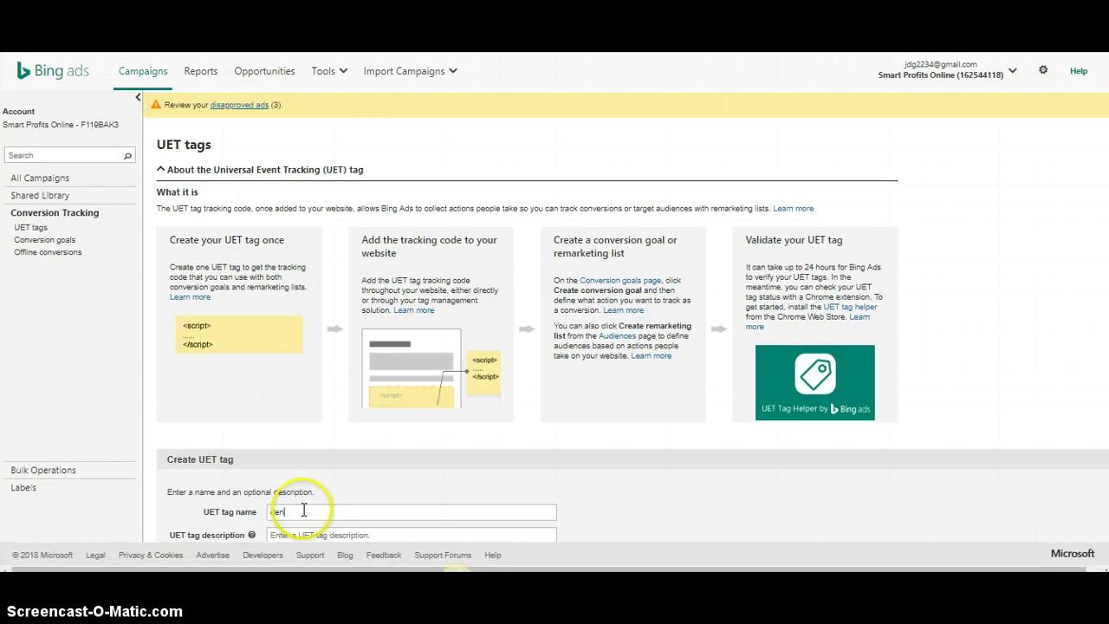
click(306, 535)
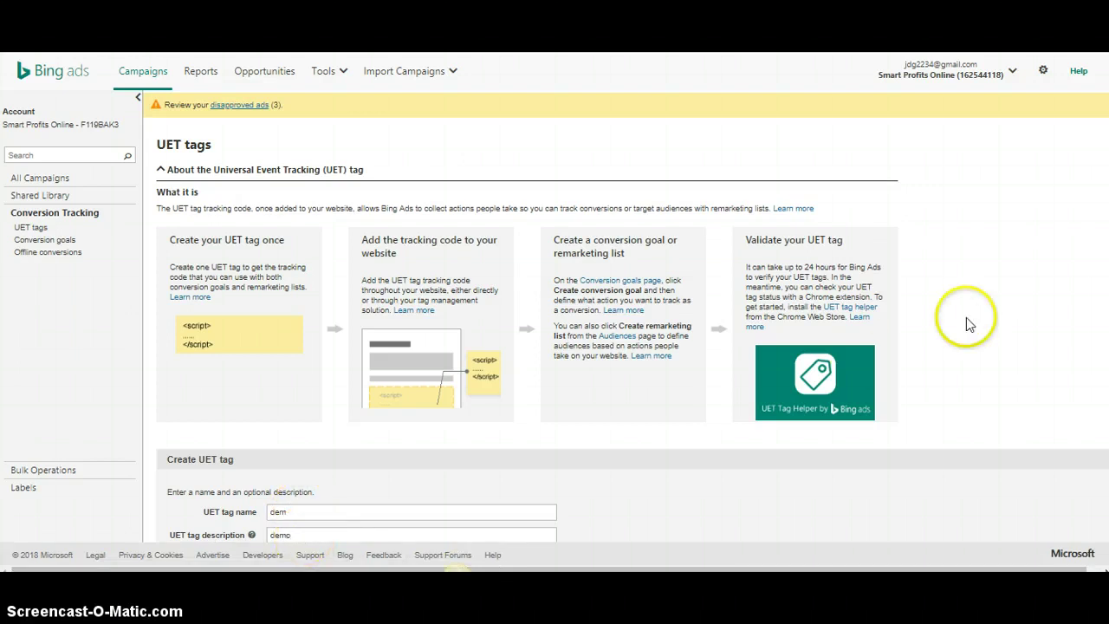
scroll(598, 423, down, 2)
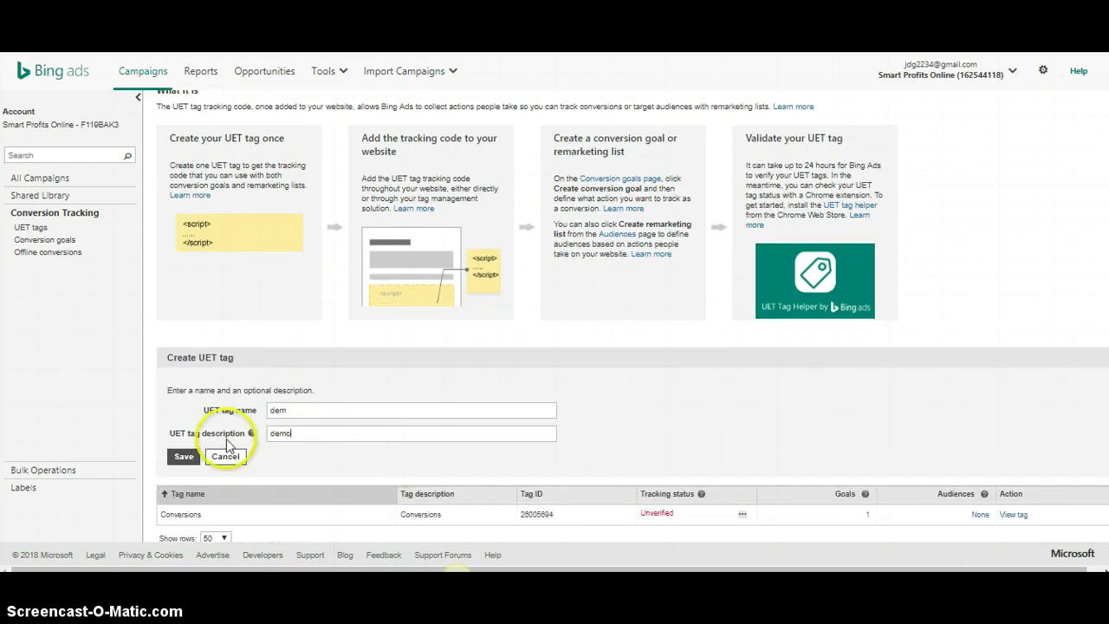
click(184, 455)
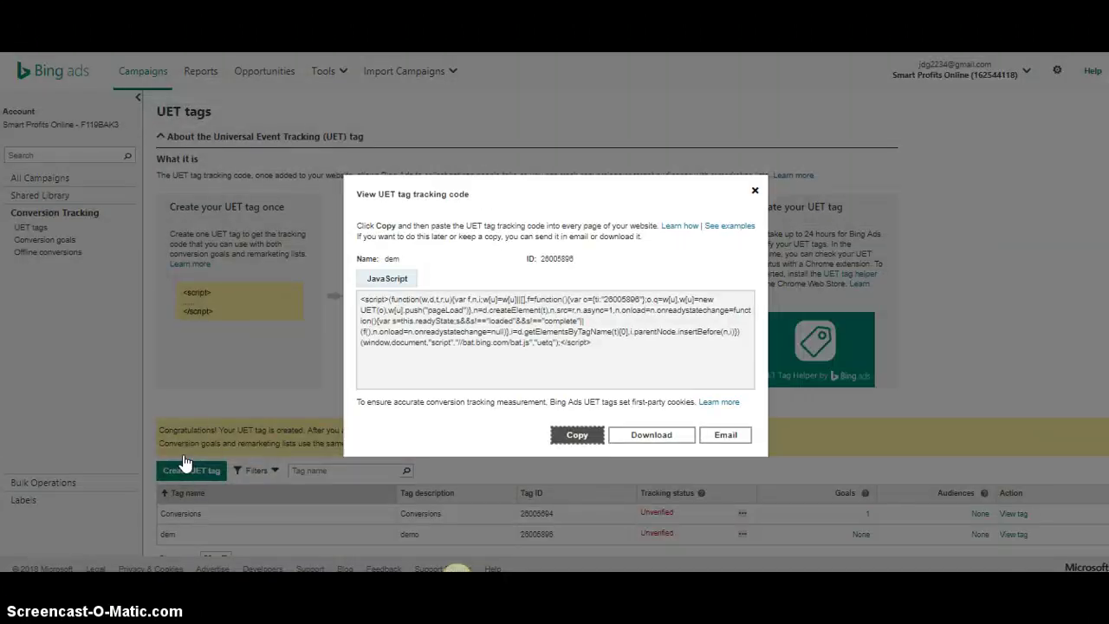
Copy the new dem tag's ID from the UET tag tracking code dialog
drag(576, 258, 543, 259)
right_click(546, 263)
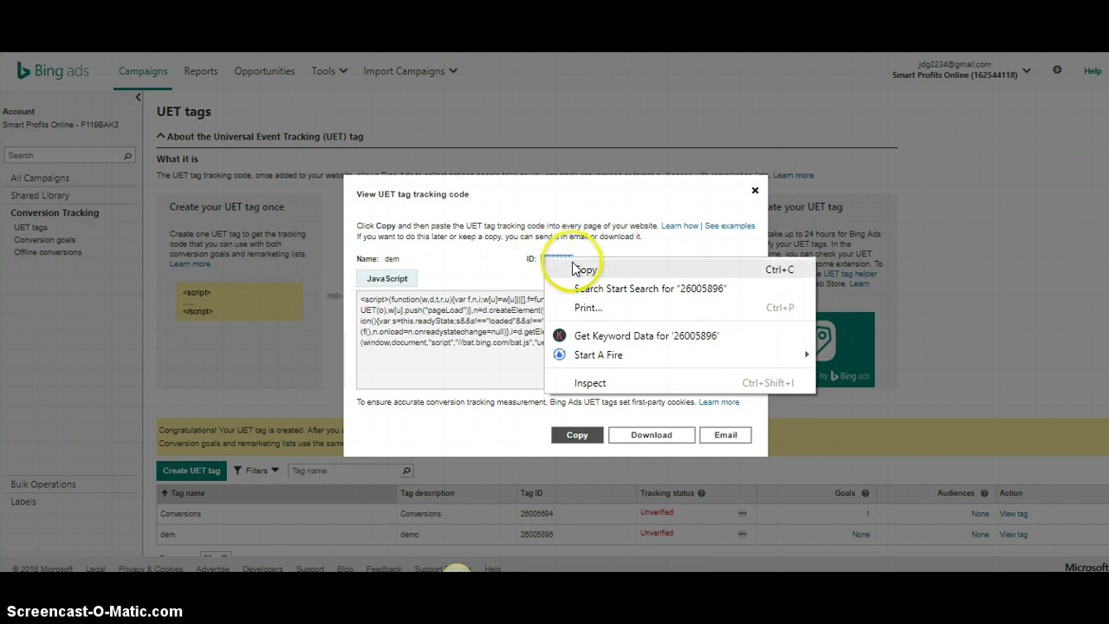
click(563, 267)
Switch to Google Tag Manager, paste the copied ID as the bing demo tag's Bing Ads UET Tag ID, and save without a trigger
click(456, 570)
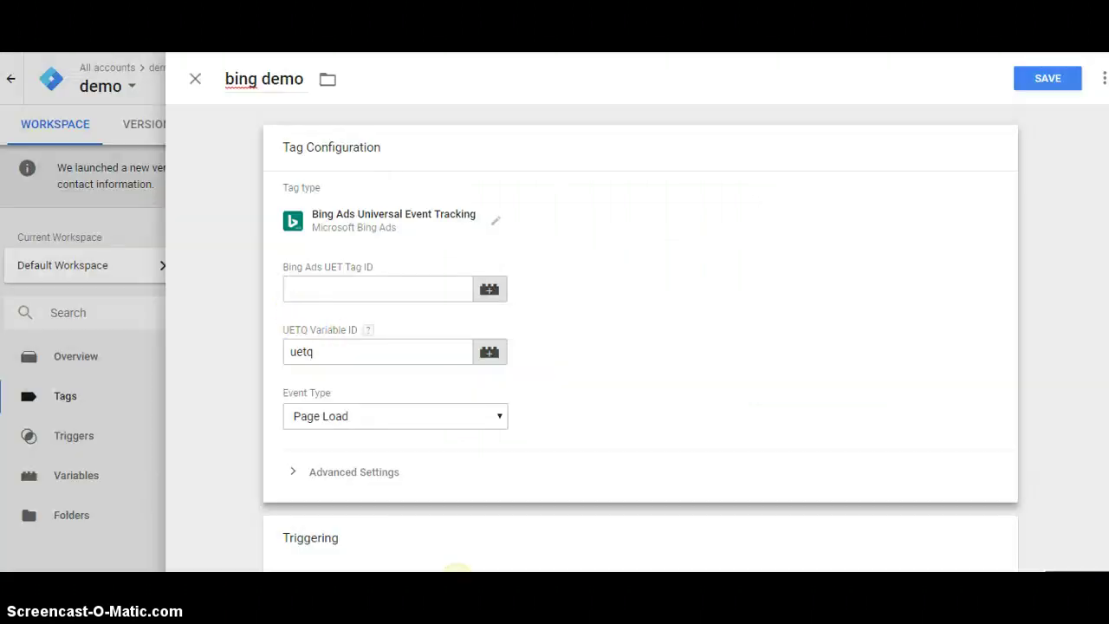
click(307, 284)
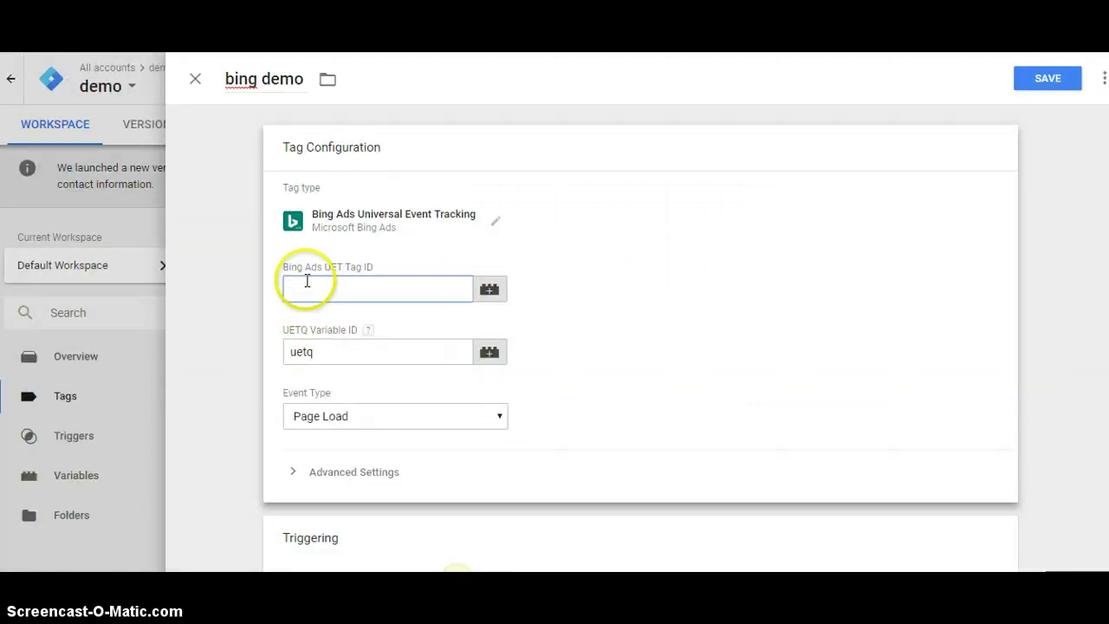
click(1032, 90)
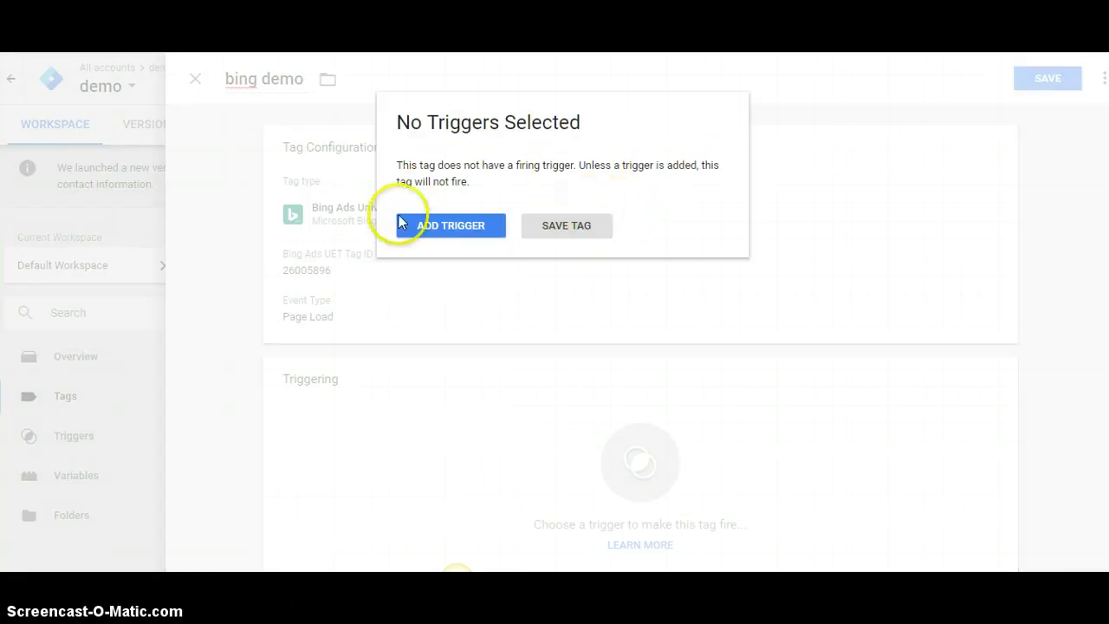
click(564, 227)
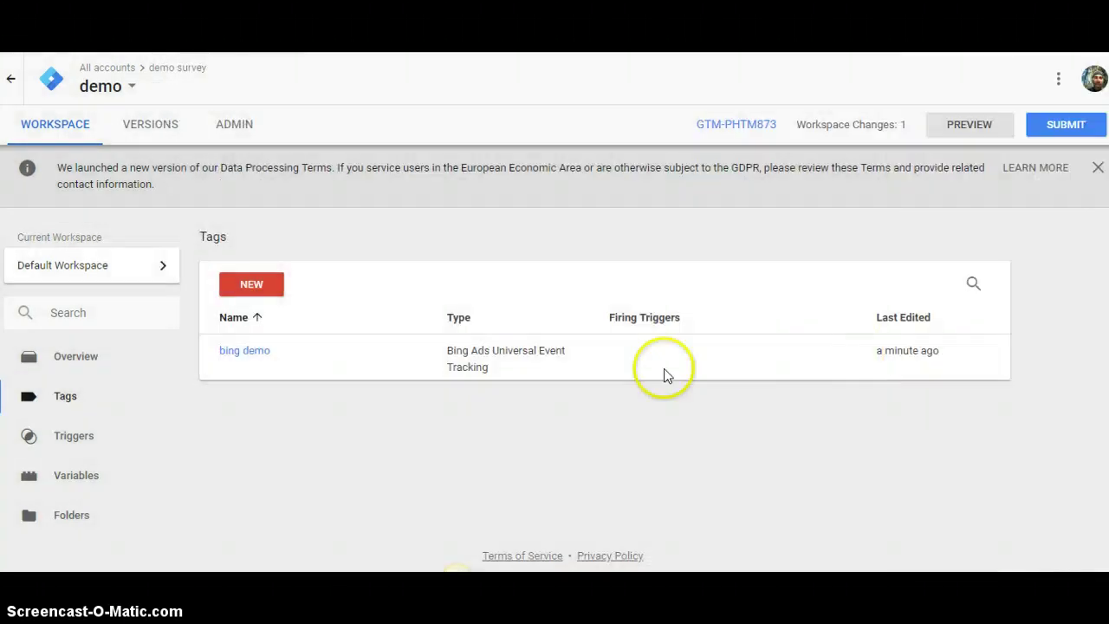
Create a Form Submission trigger that fires on all forms and save it under the name "Form Submission"
click(74, 439)
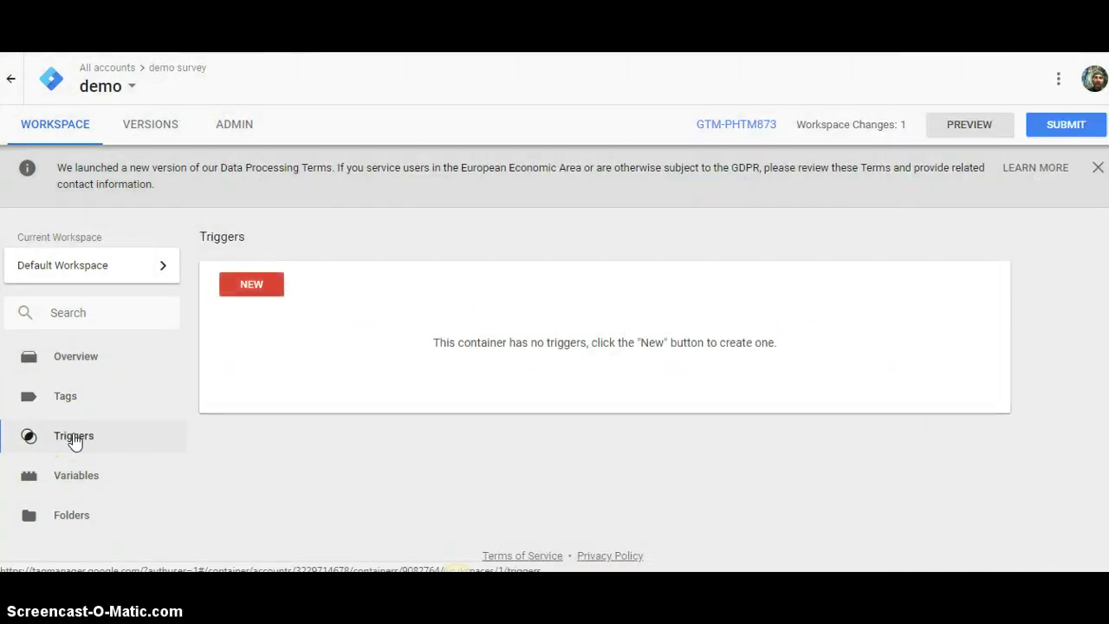
click(255, 288)
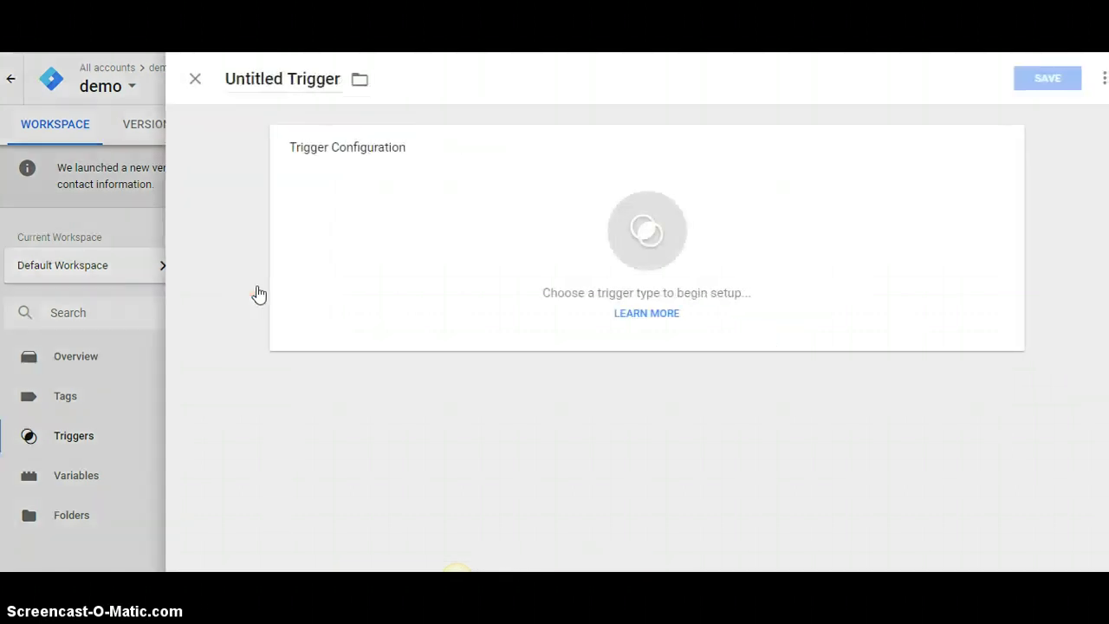
mouse_move(639, 203)
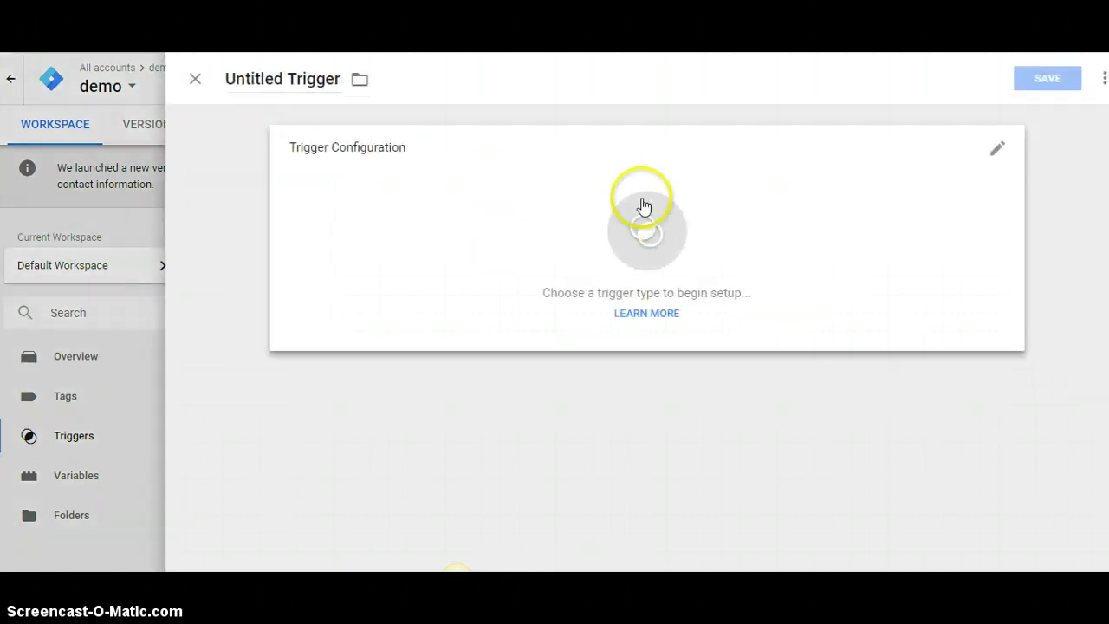
click(998, 152)
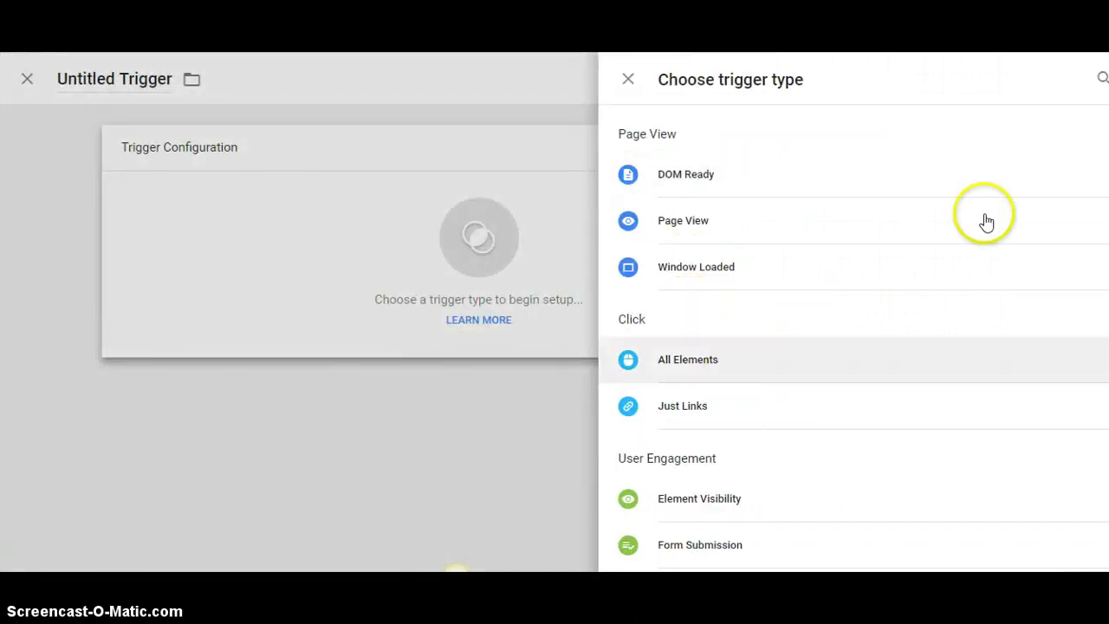
scroll(854, 338, down, 3)
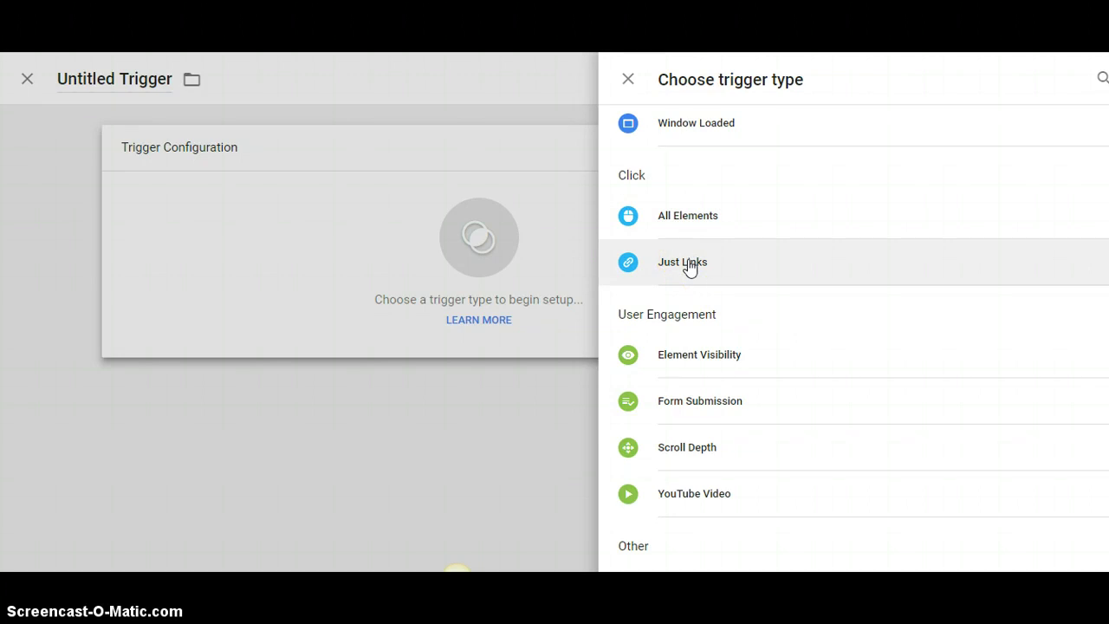
click(712, 223)
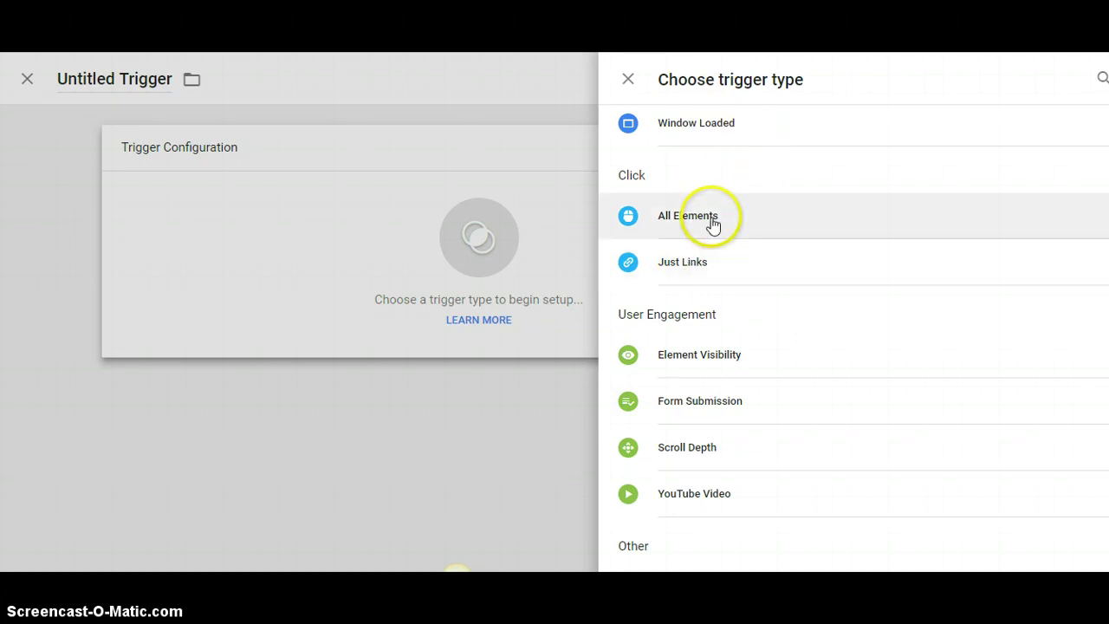
click(683, 401)
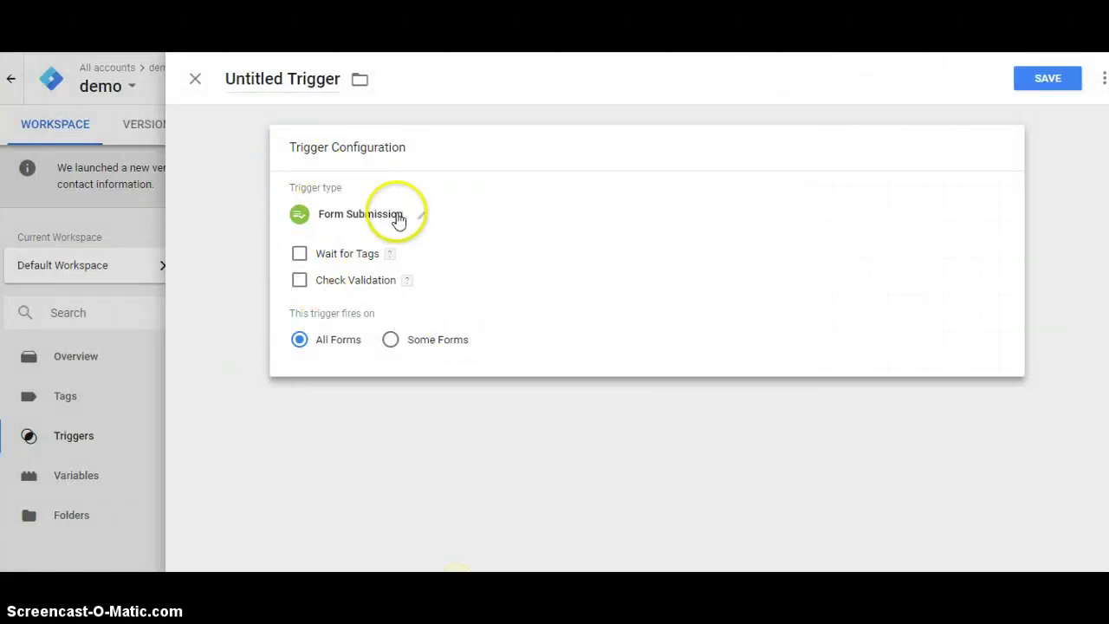
click(1054, 87)
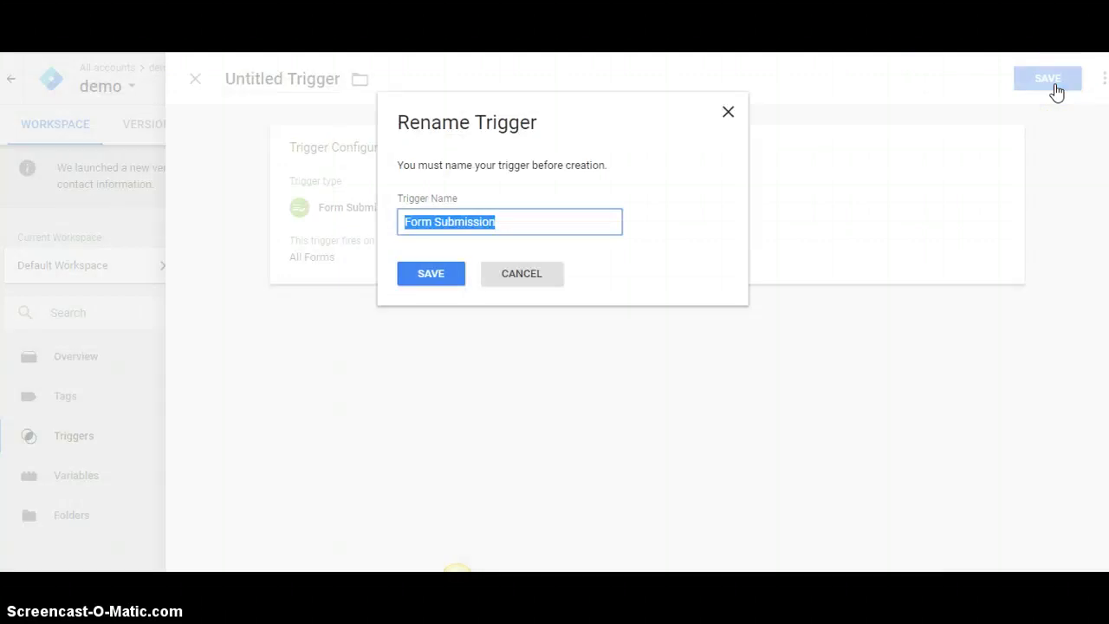
click(438, 276)
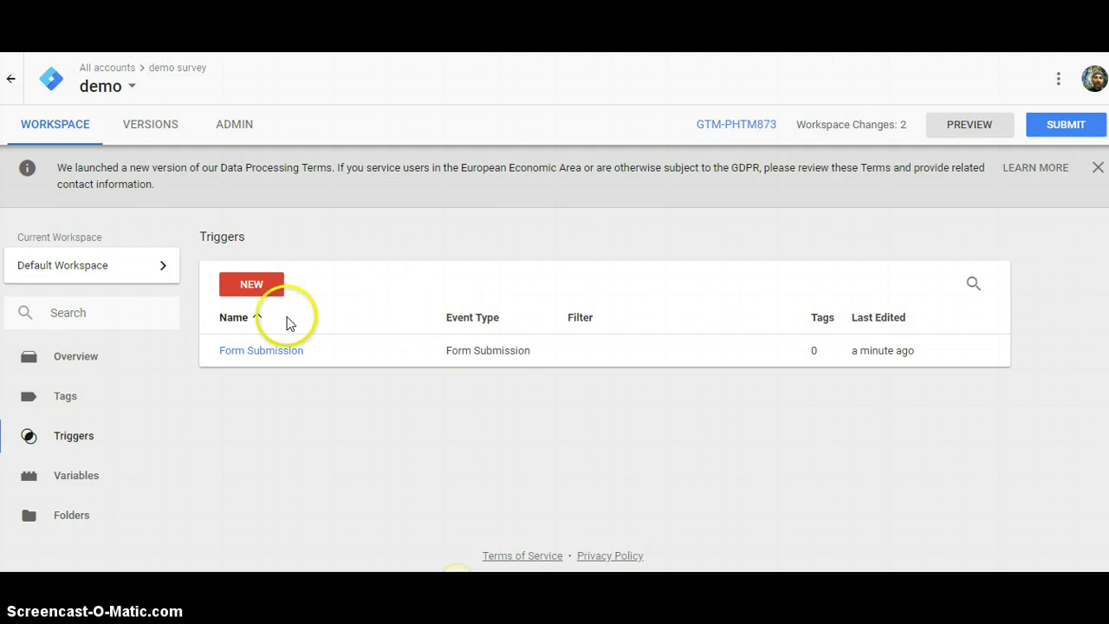
Add the Form Submission trigger as the firing trigger of the bing demo tag and save the tag
click(69, 404)
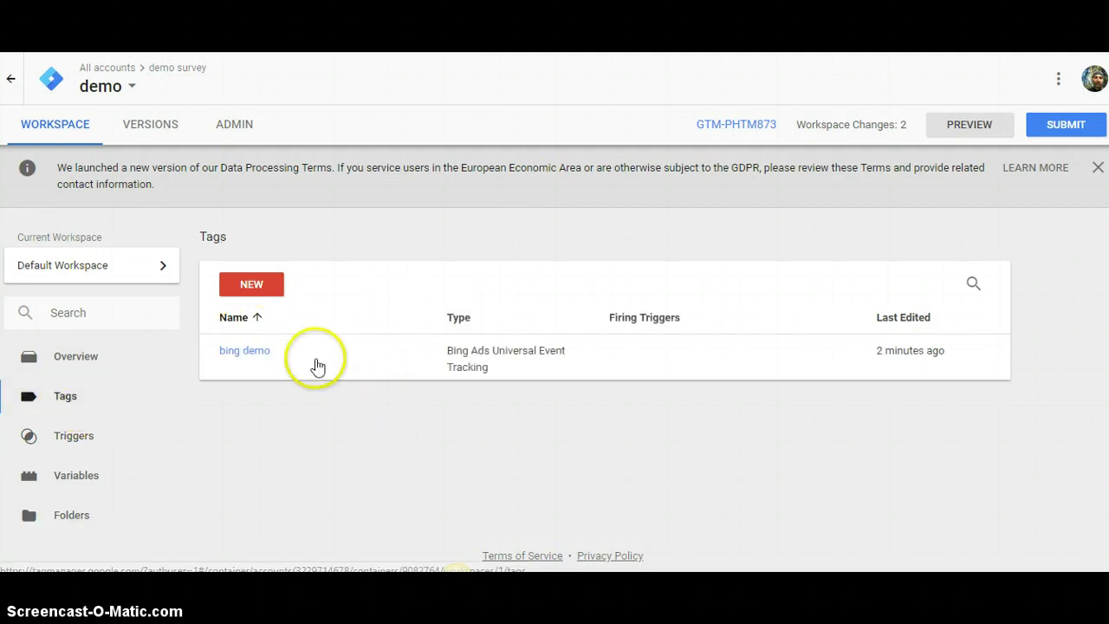
click(256, 355)
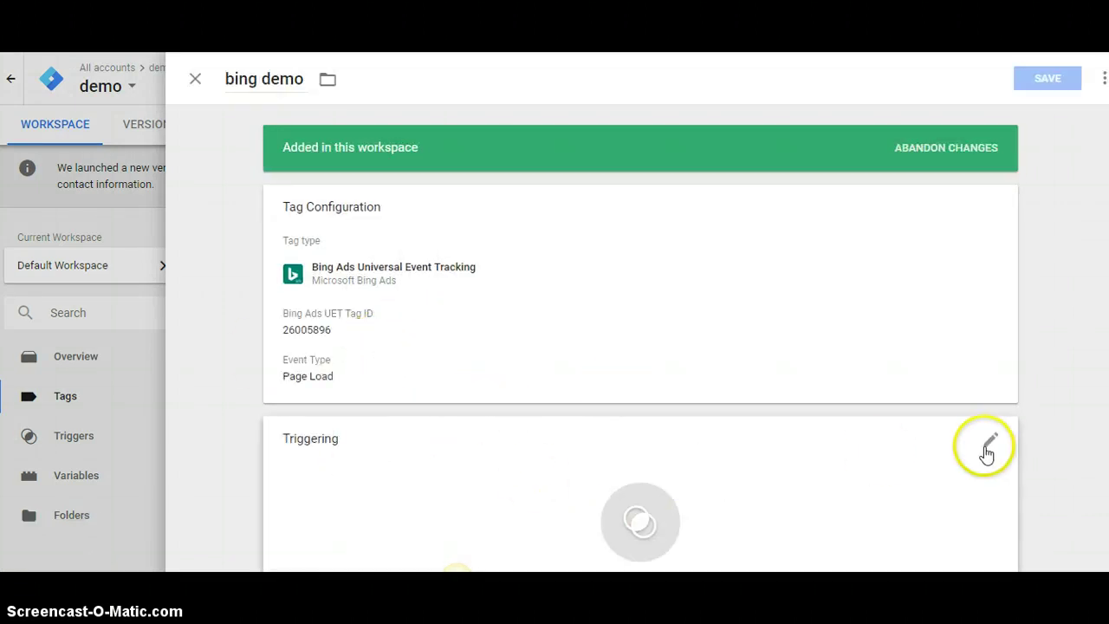
click(989, 449)
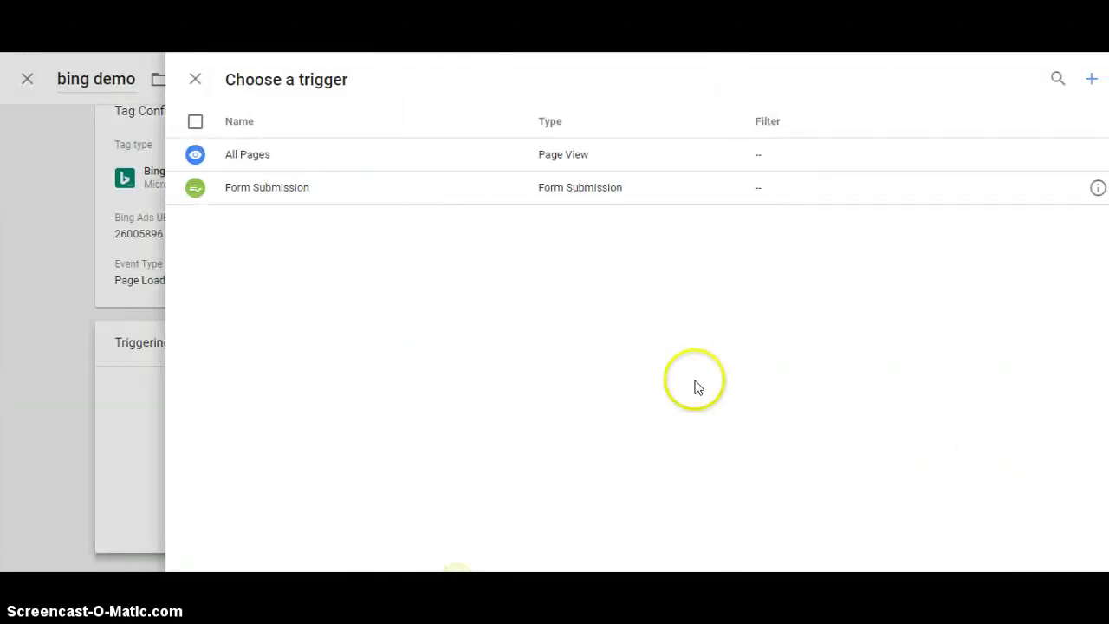
click(488, 199)
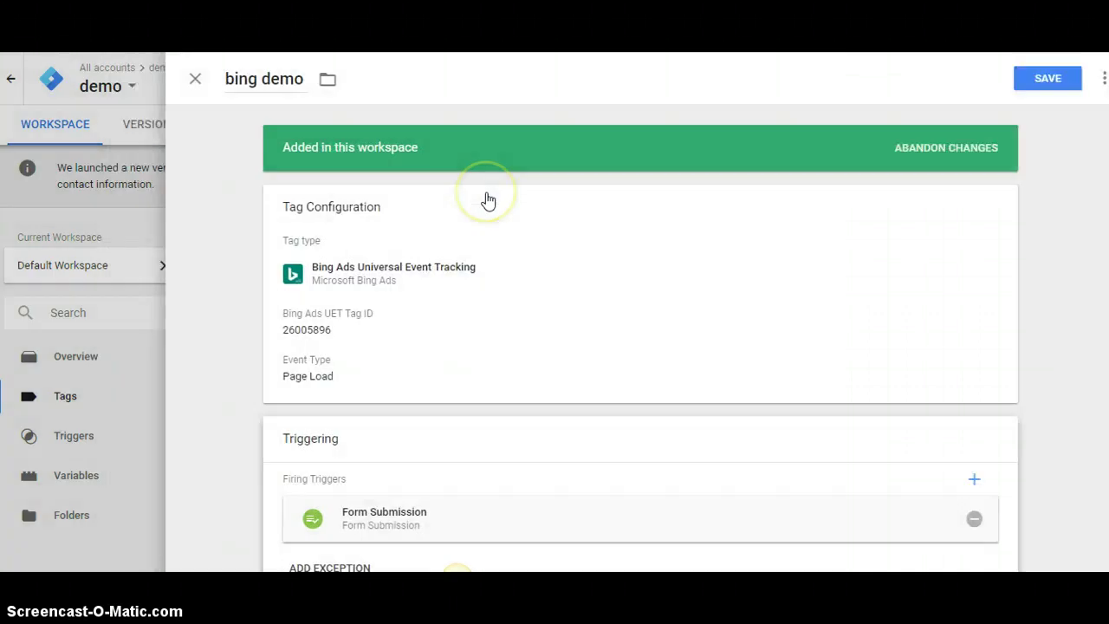
click(1047, 79)
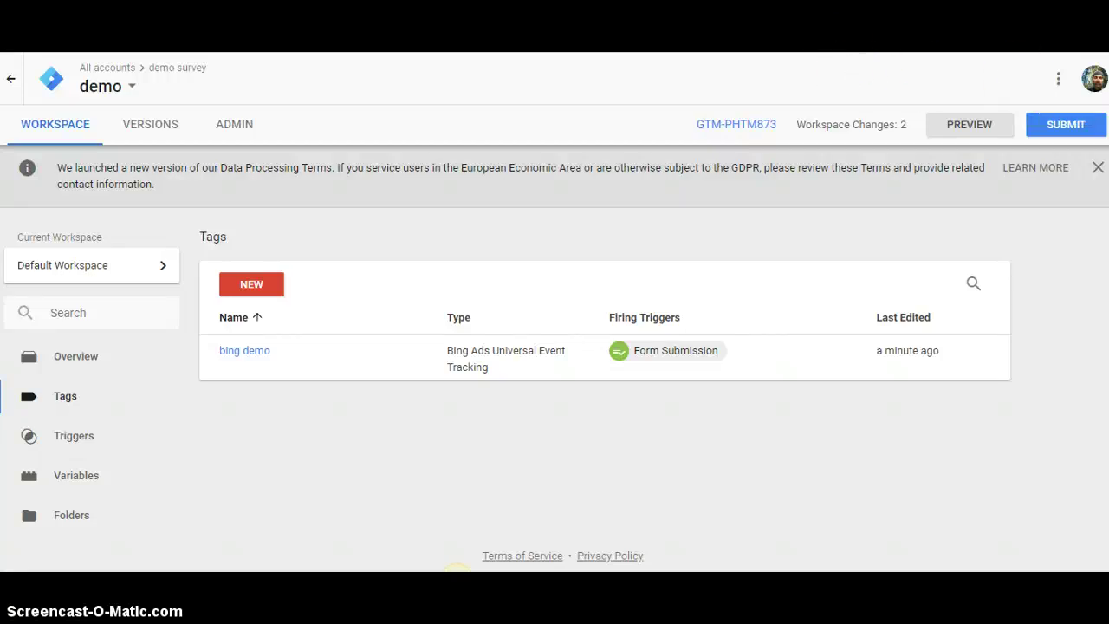
Submit the workspace changes with the version name "demo" and publish them to the Live environment
click(1059, 128)
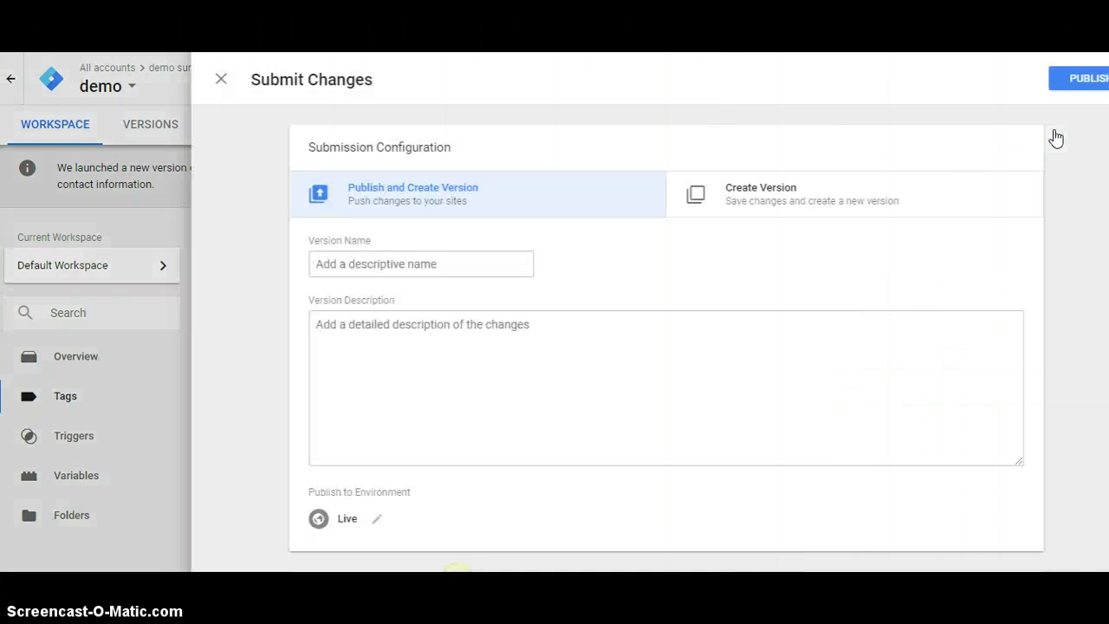
click(425, 260)
text(demo)
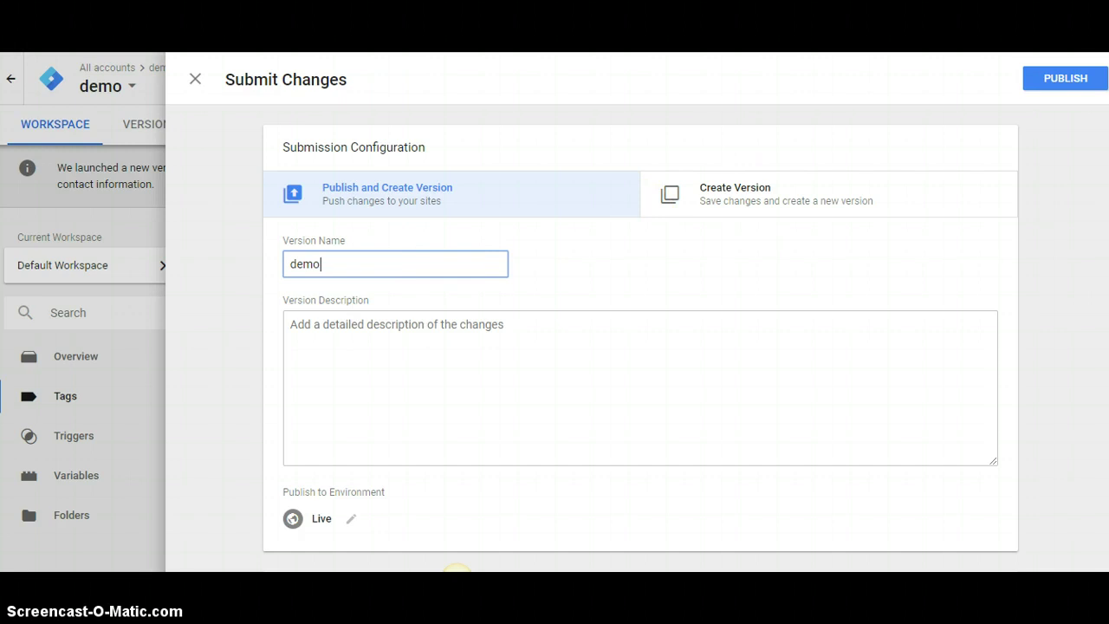
click(1061, 80)
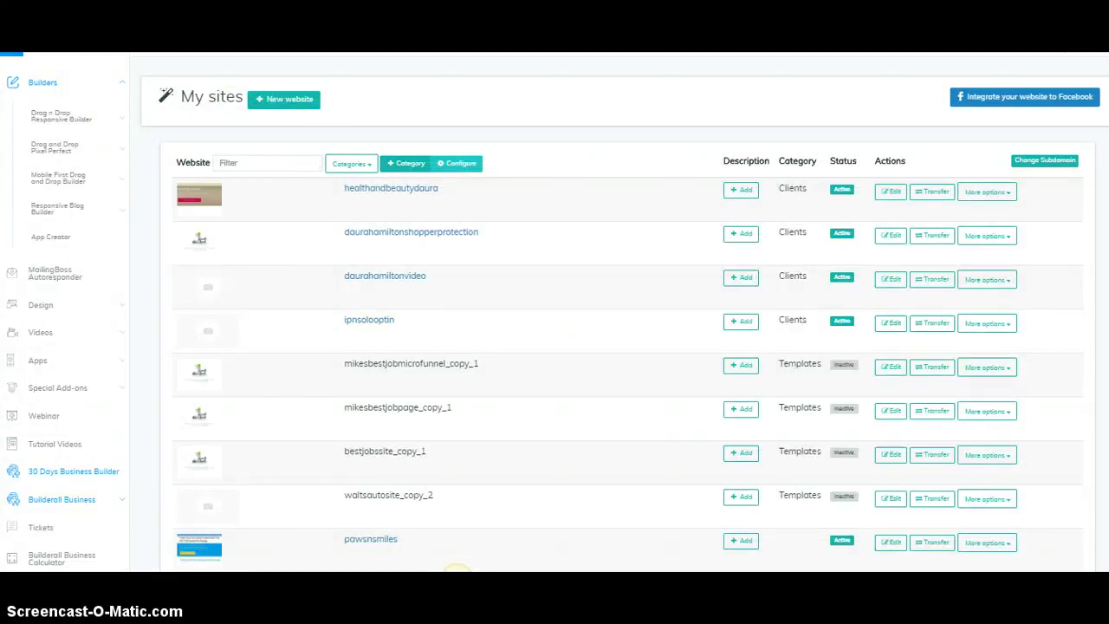
Find surveyvoices in the Builderall site list and open the live website
scroll(457, 572, down, 5)
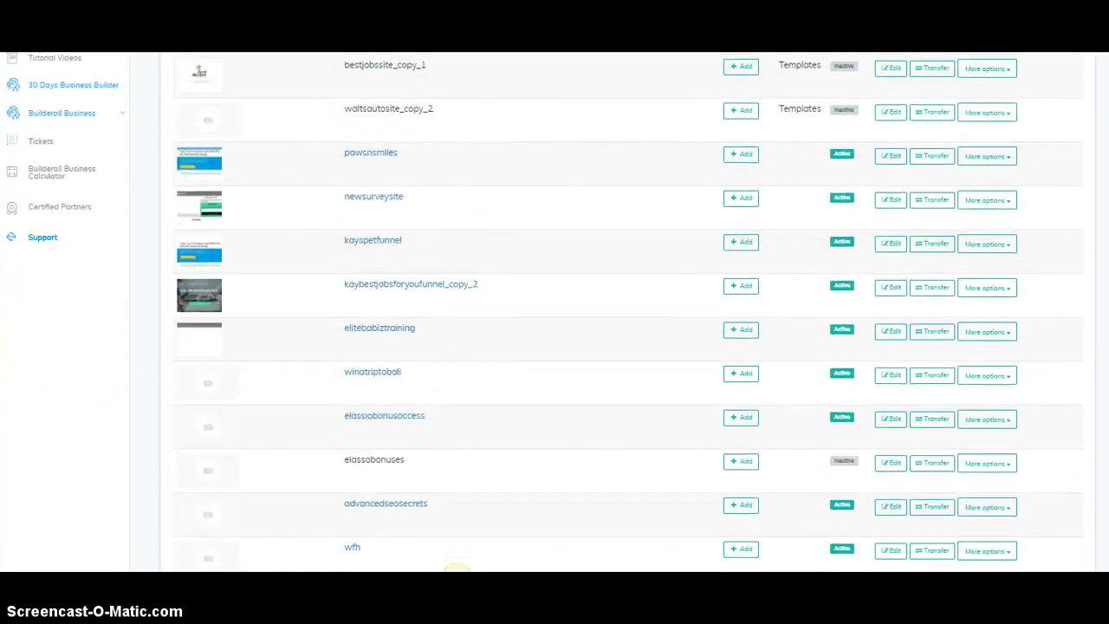
scroll(457, 571, down, 3)
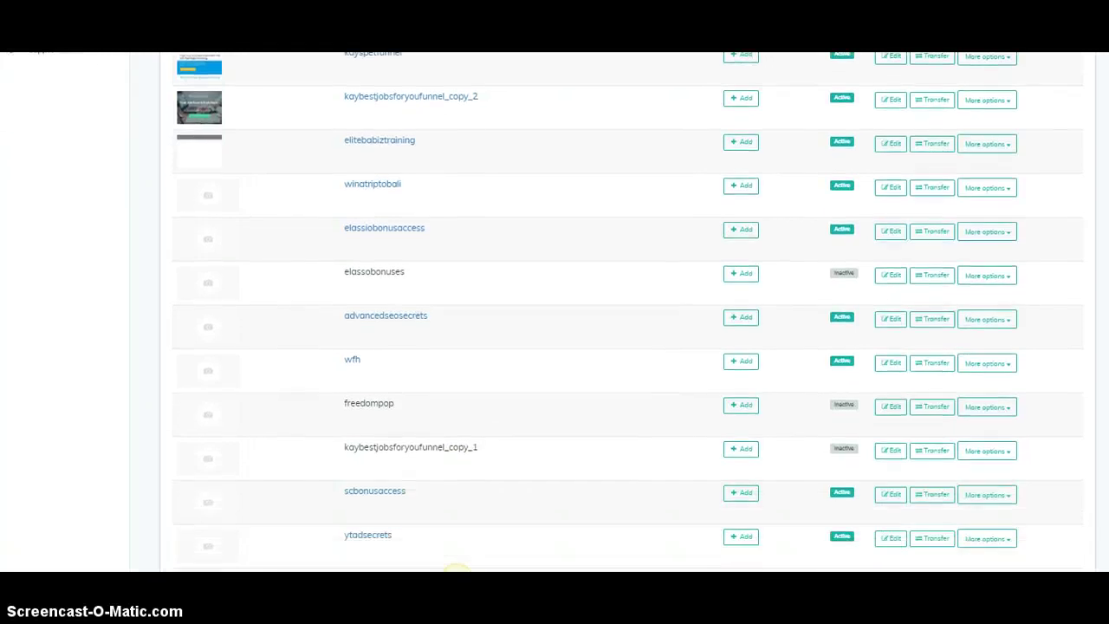
scroll(457, 572, down, 5)
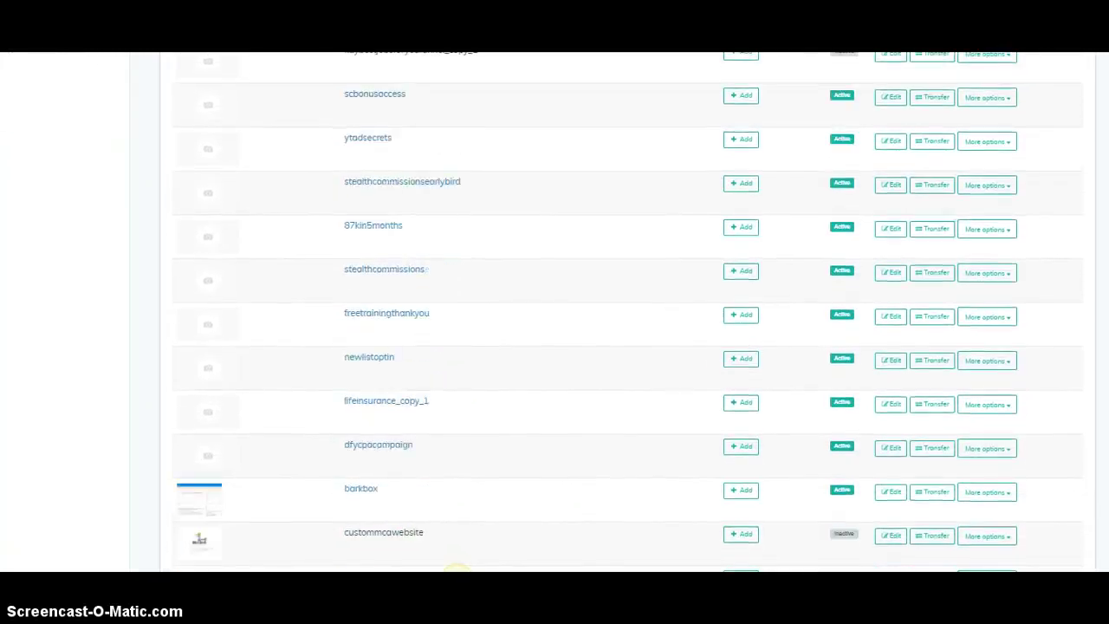
scroll(456, 572, down, 4)
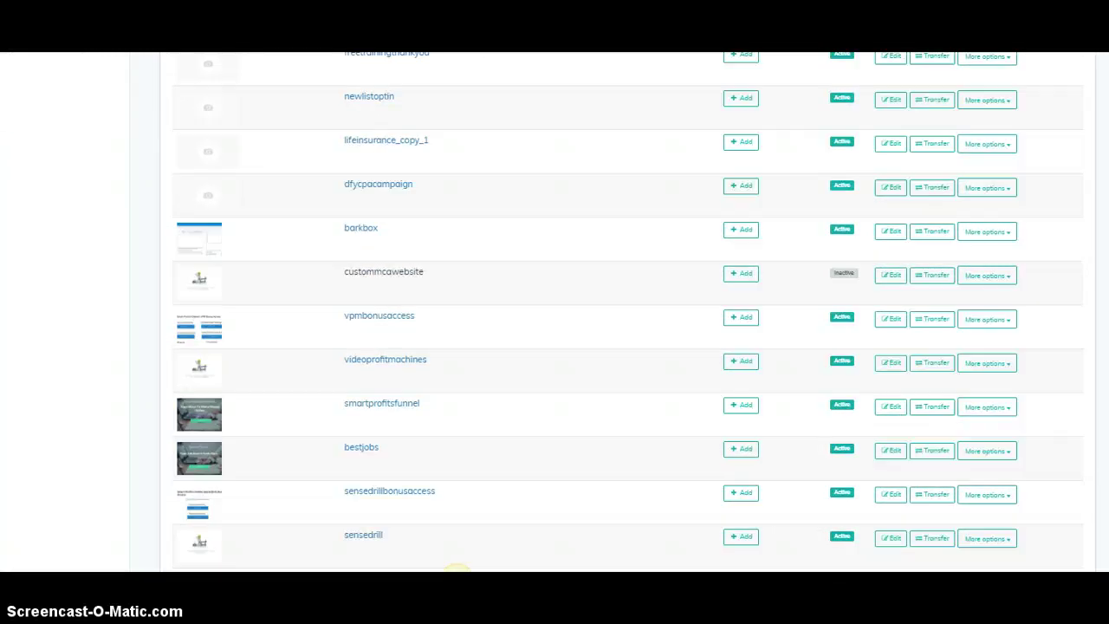
scroll(457, 571, down, 7)
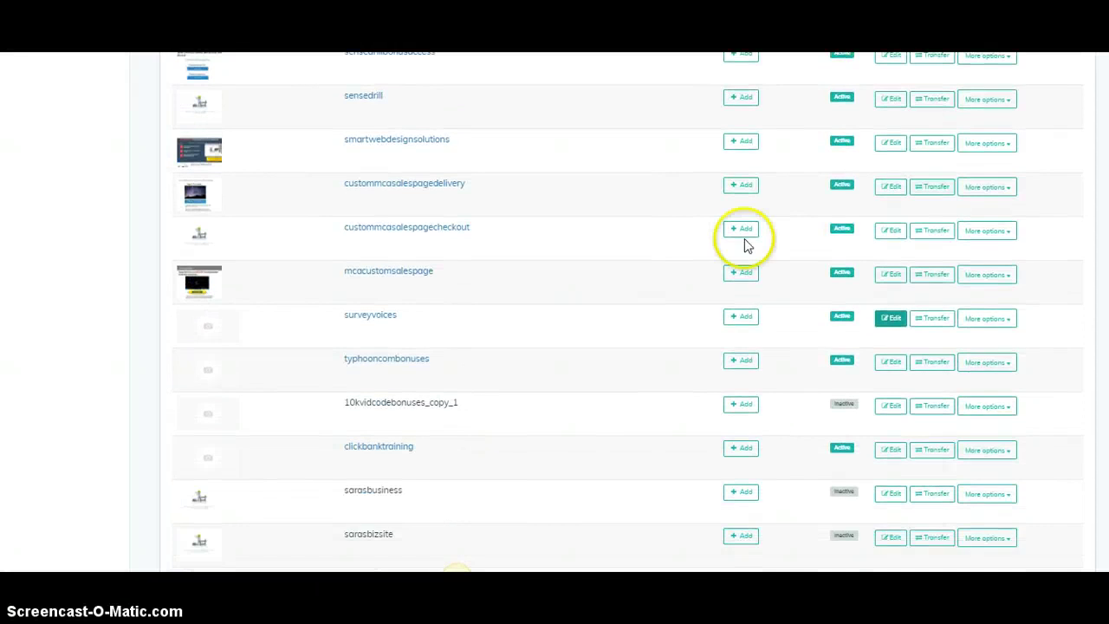
click(378, 316)
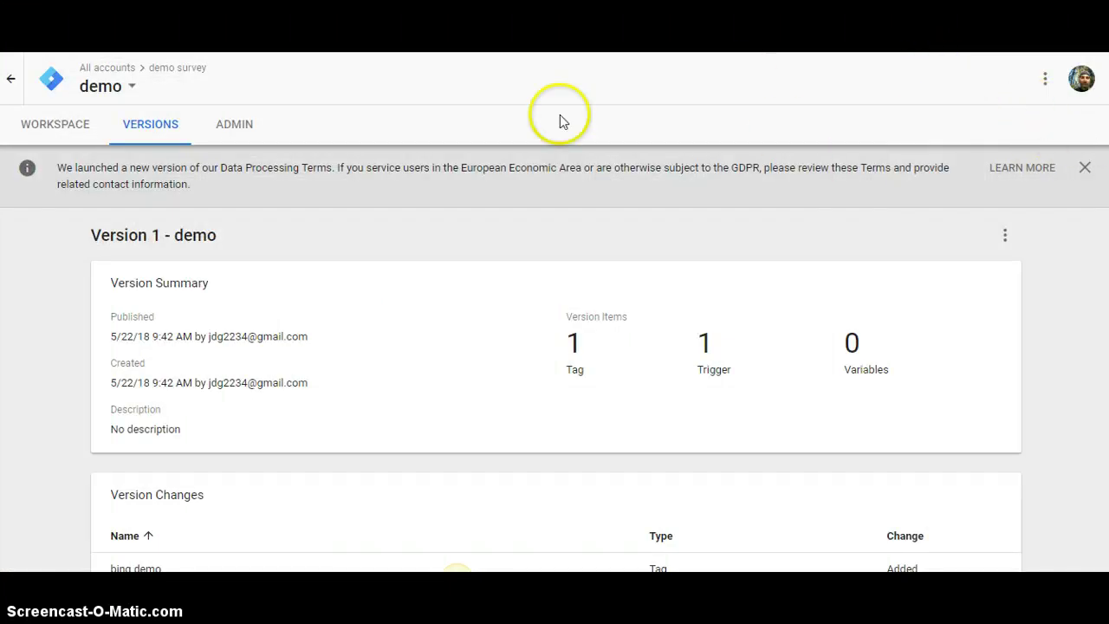
Return to the Tag Manager accounts list, reopen the demo container and start preview mode for the survey website
click(11, 78)
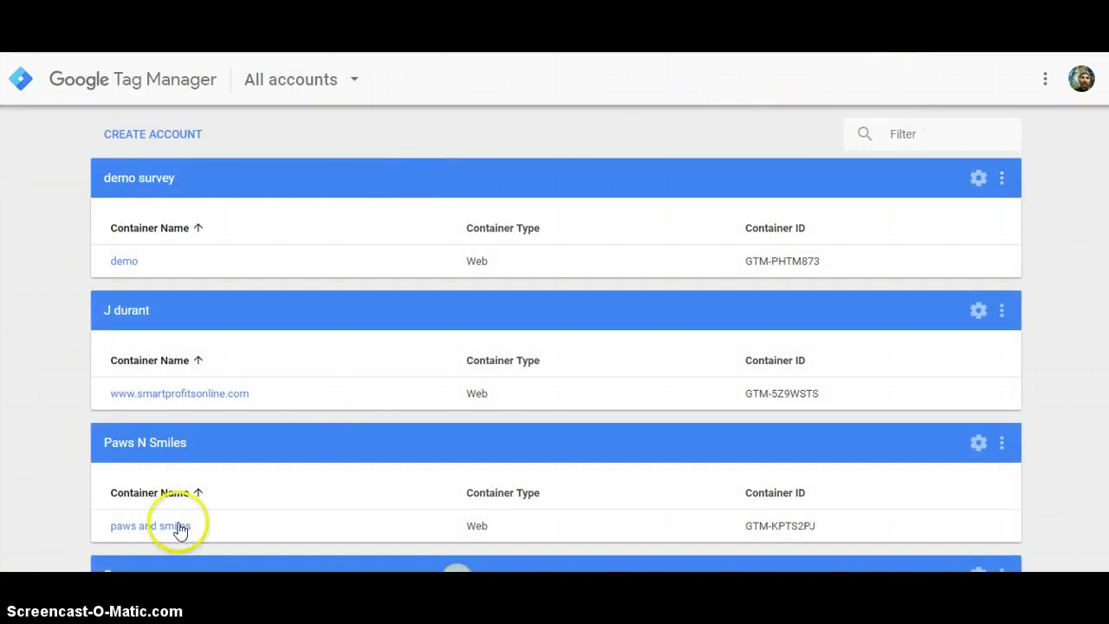
scroll(1106, 186, down, 2)
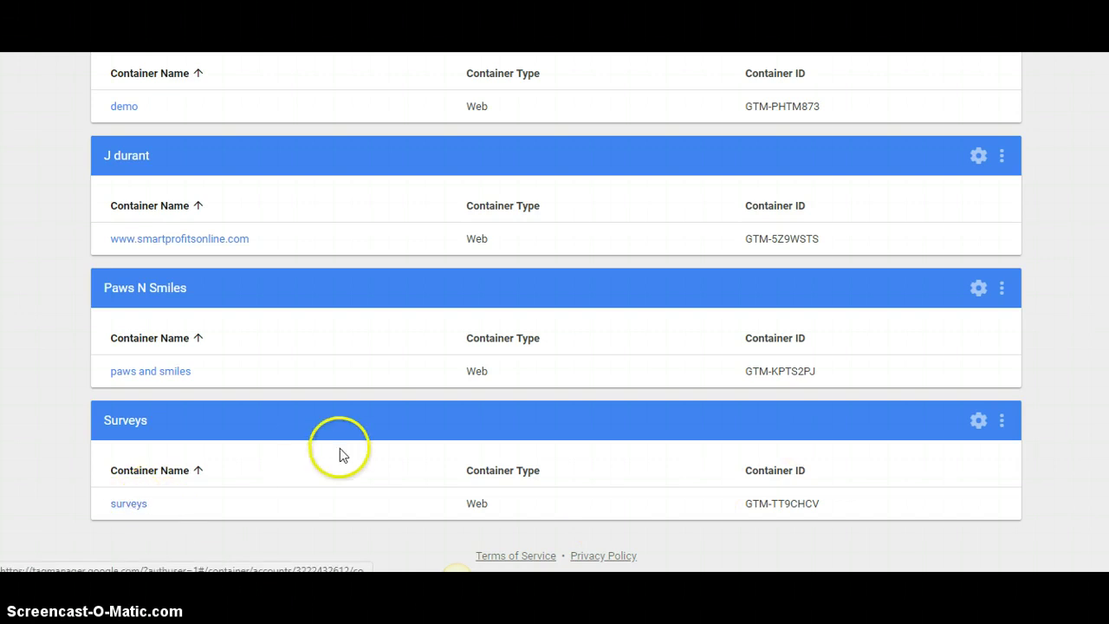
click(124, 107)
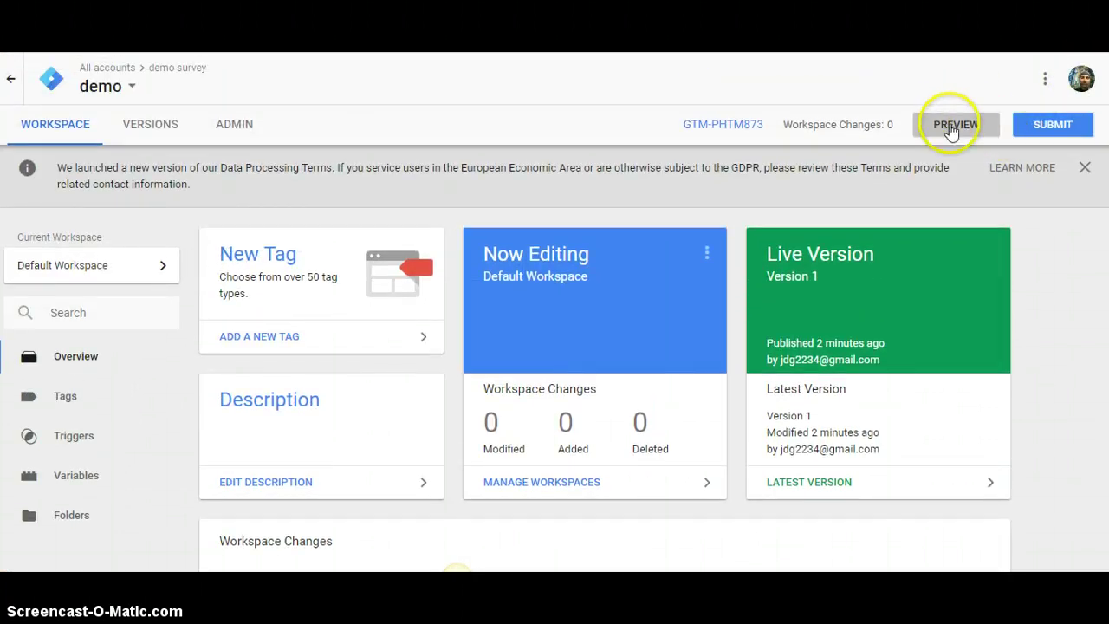
click(952, 130)
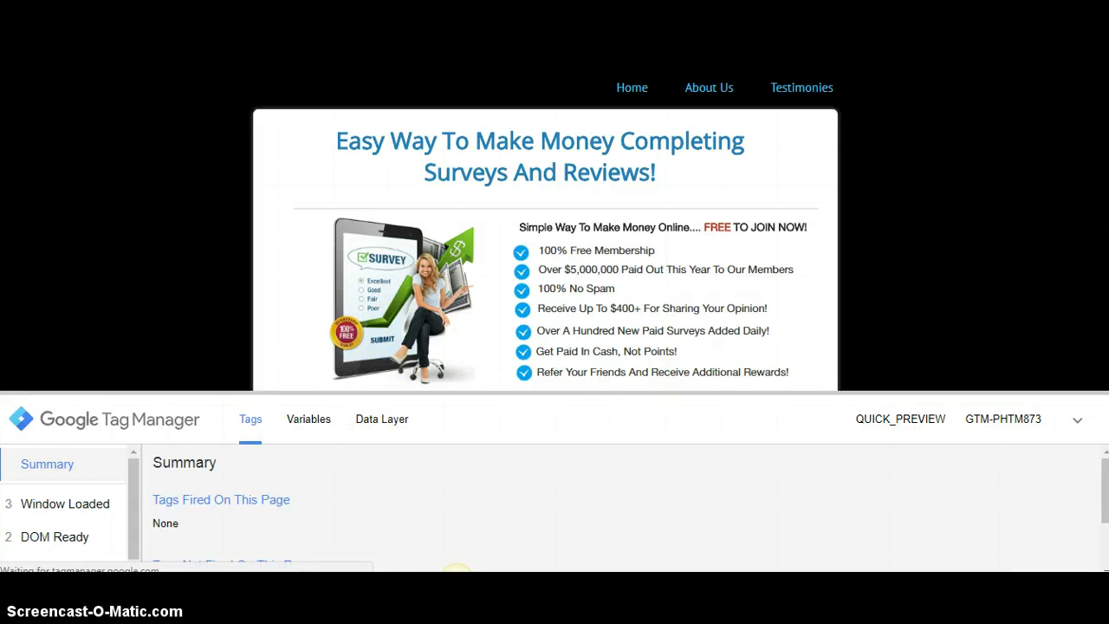
Examine the survey page and the Tag Manager debug summary for tags fired and not fired on the page
scroll(1101, 247, down, 4)
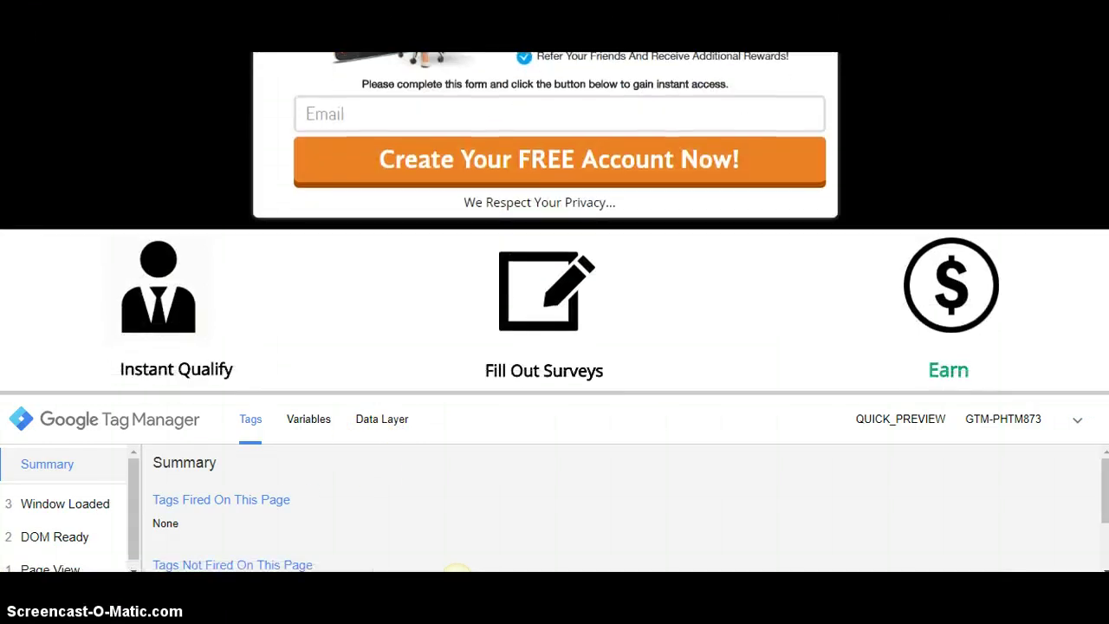
scroll(1101, 247, down, 3)
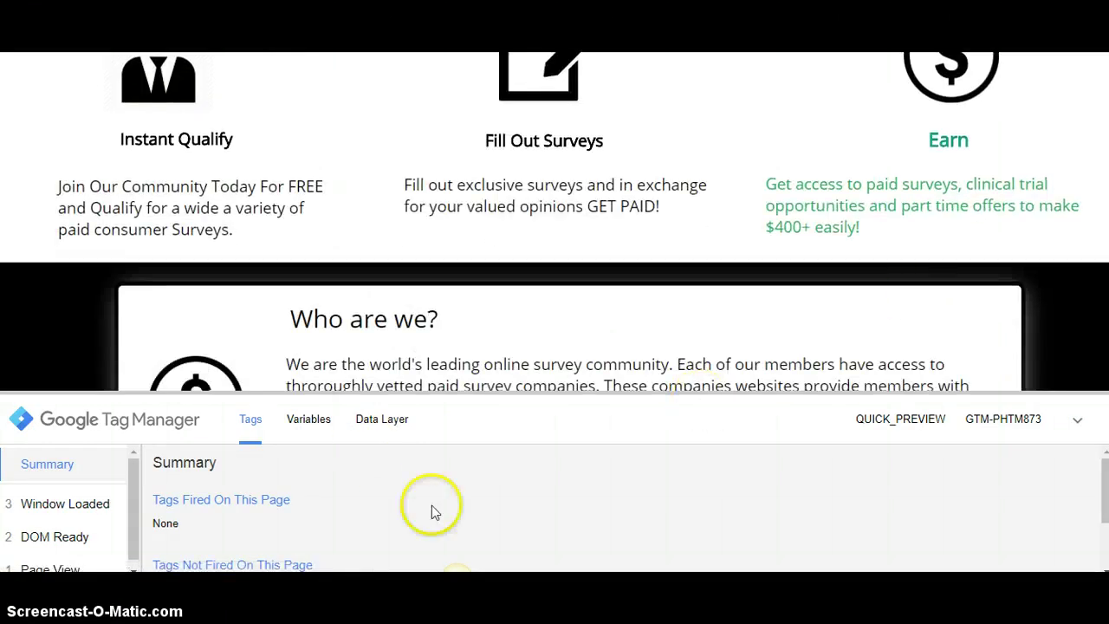
drag(1104, 481, 1106, 542)
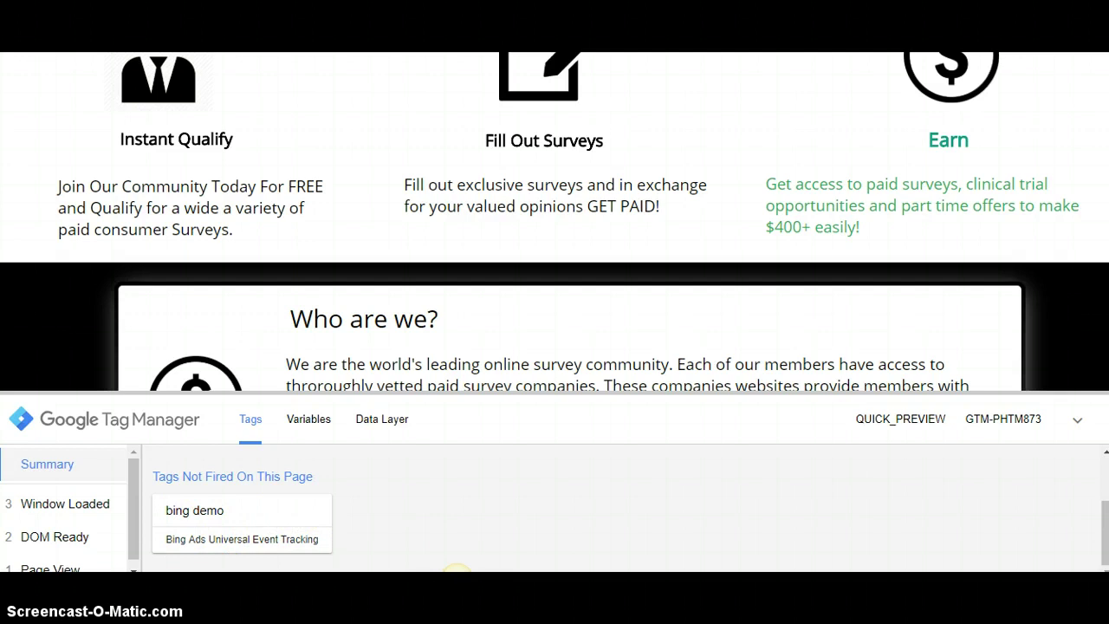
drag(1106, 517, 546, 533)
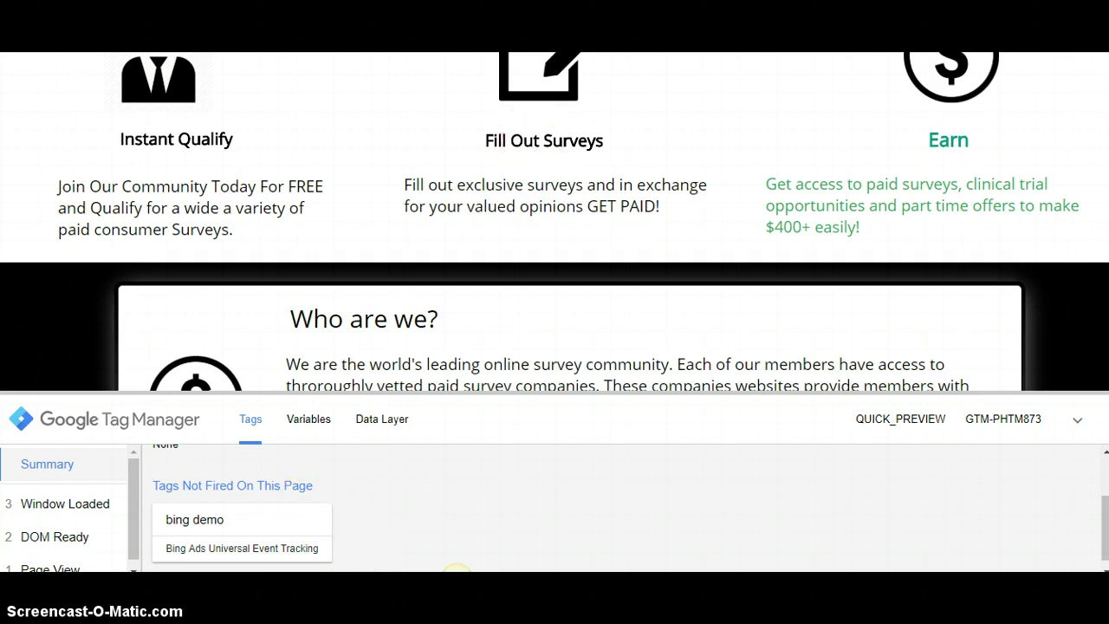
Leave the survey page preview and open the Chrome extensions page
click(457, 572)
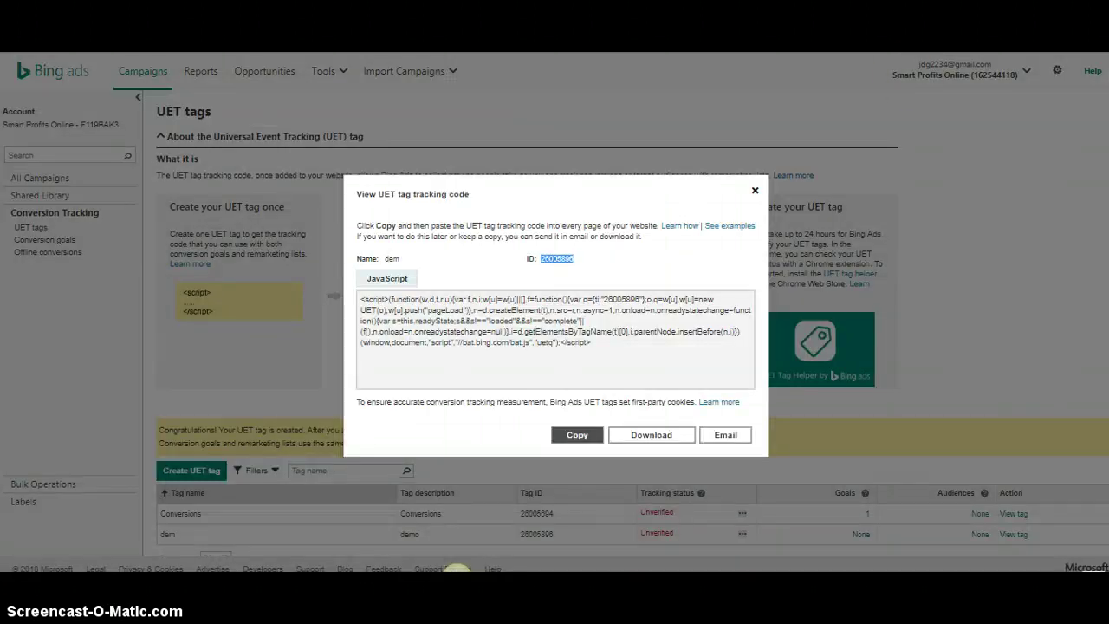
key(alt+f)
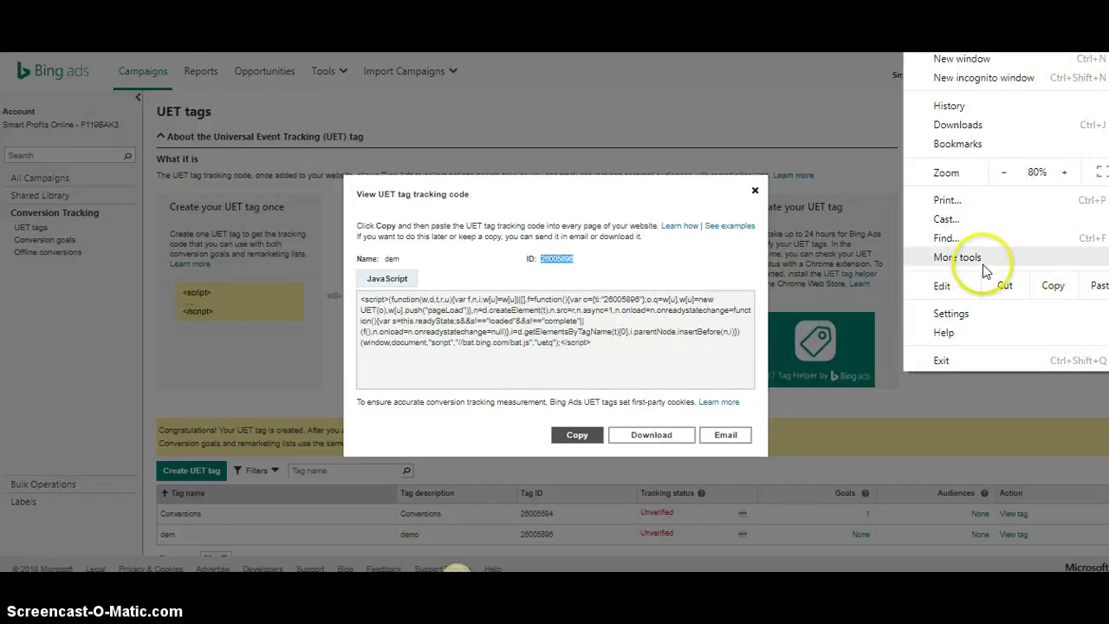
mouse_move(984, 257)
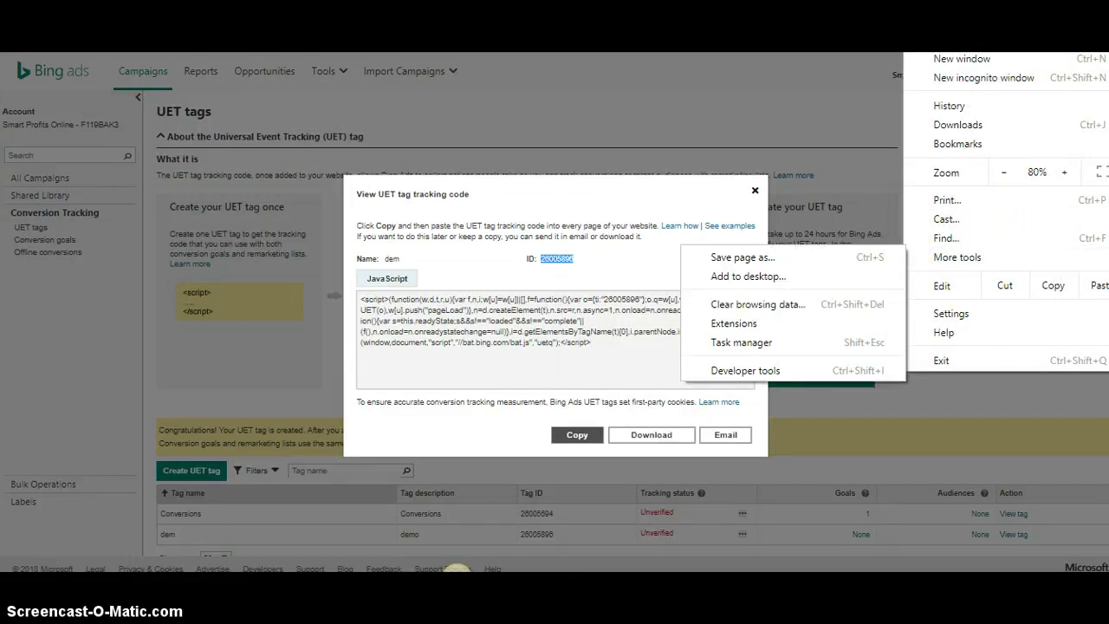
key(Escape)
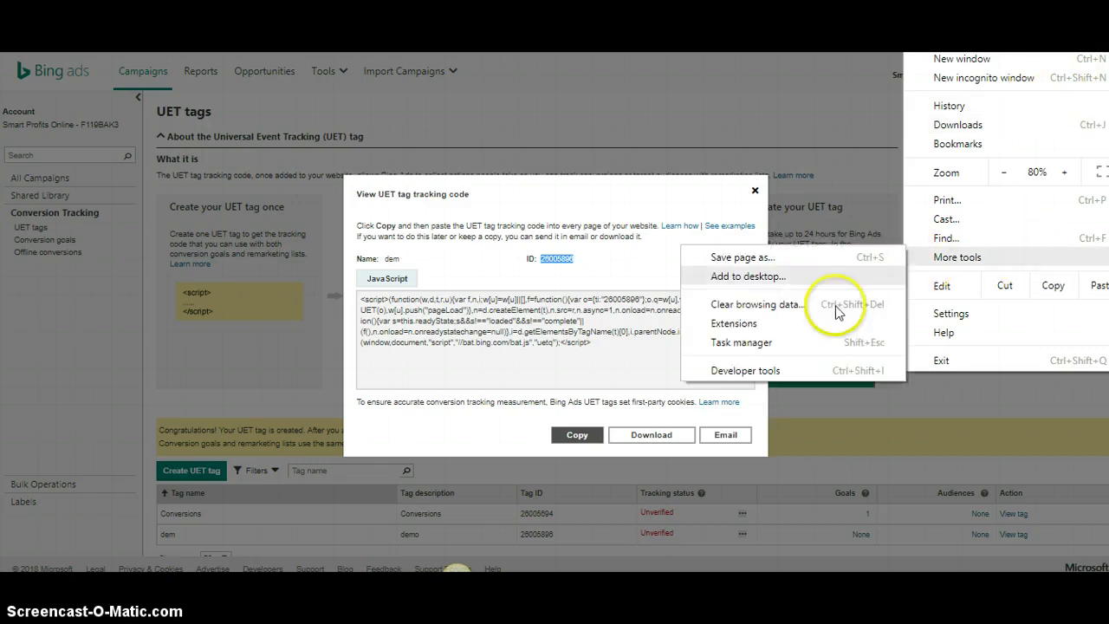
click(729, 324)
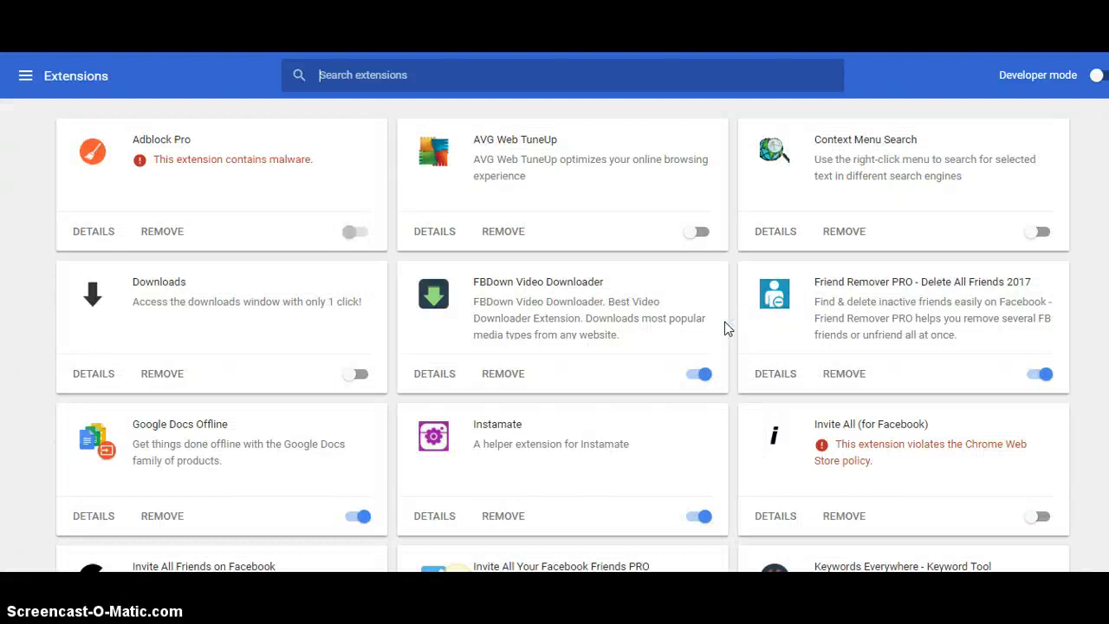
Browse the installed extensions and search them for "tag assistant"
scroll(563, 334, down, 4)
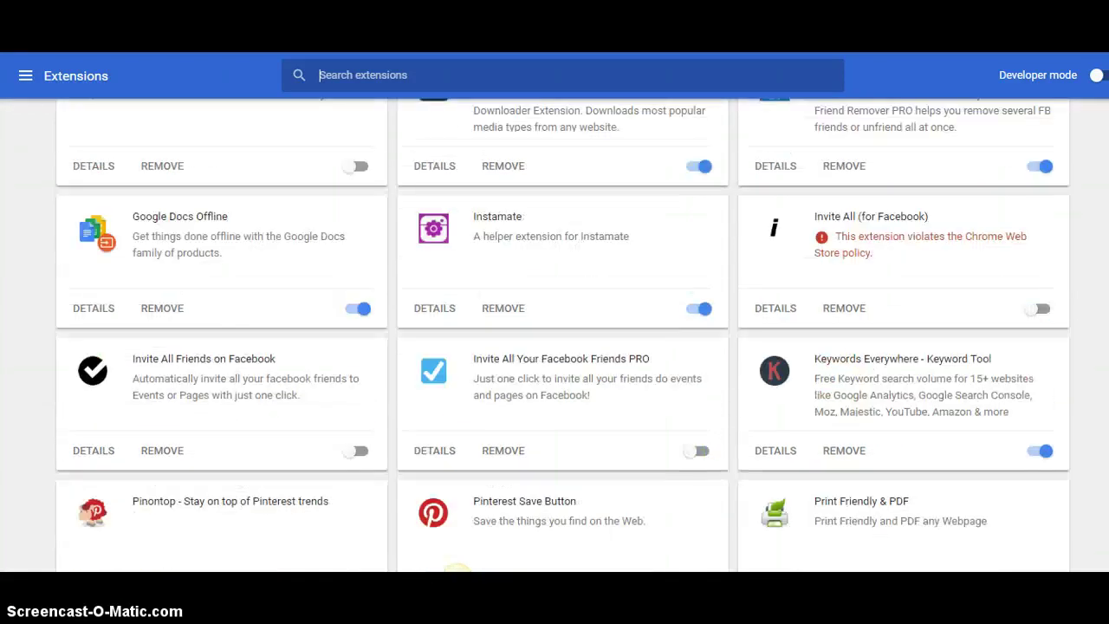
scroll(455, 568, down, 1)
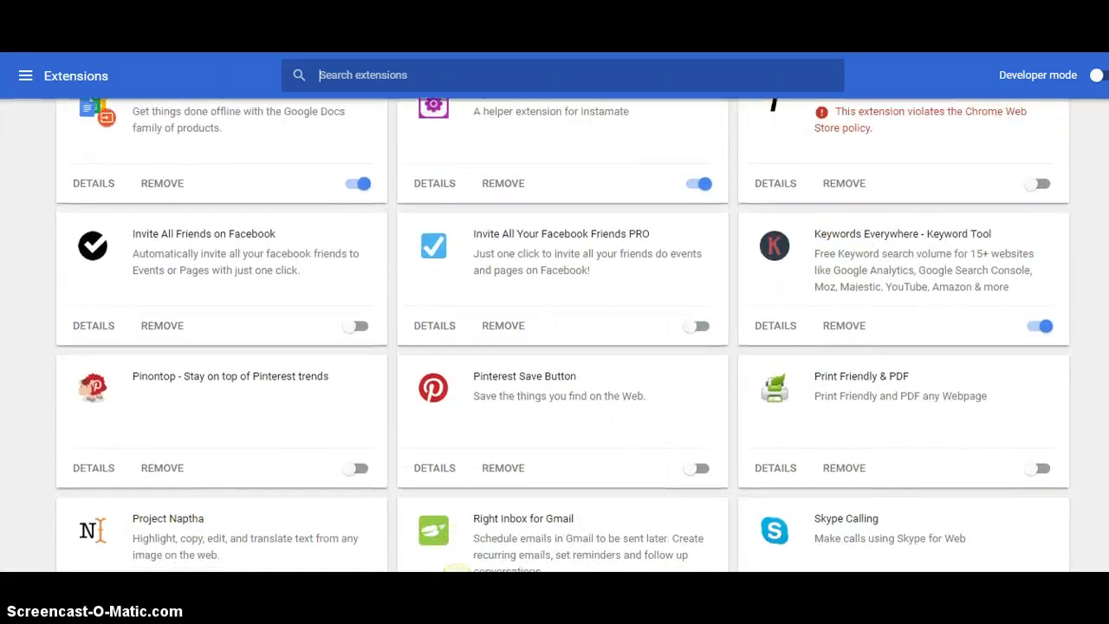
scroll(455, 567, down, 3)
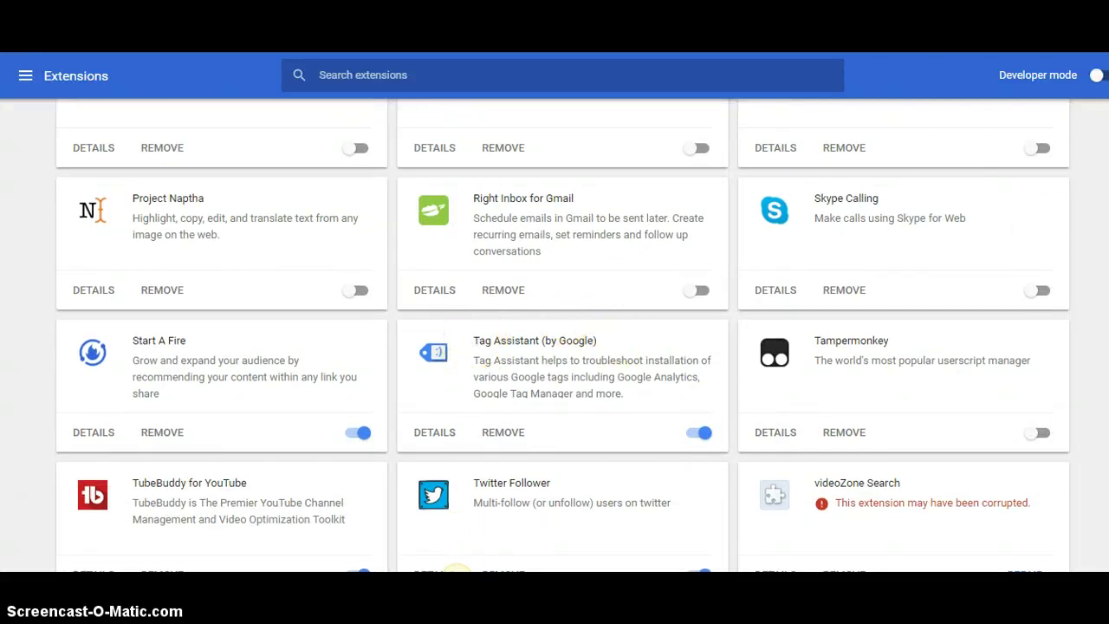
scroll(564, 335, up, 7)
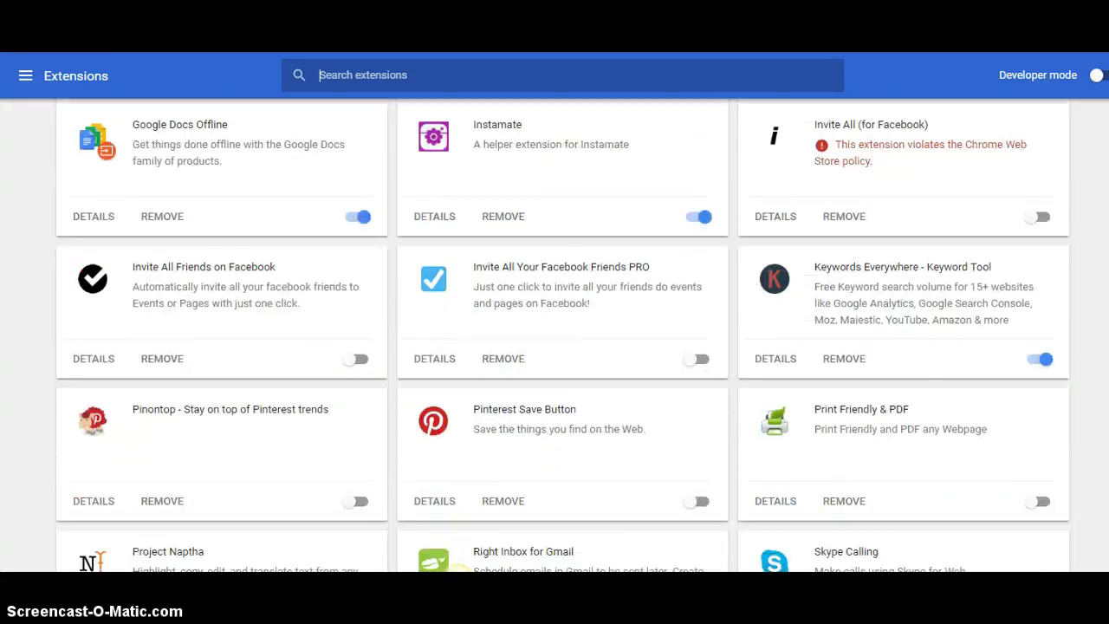
click(293, 75)
text(tag a)
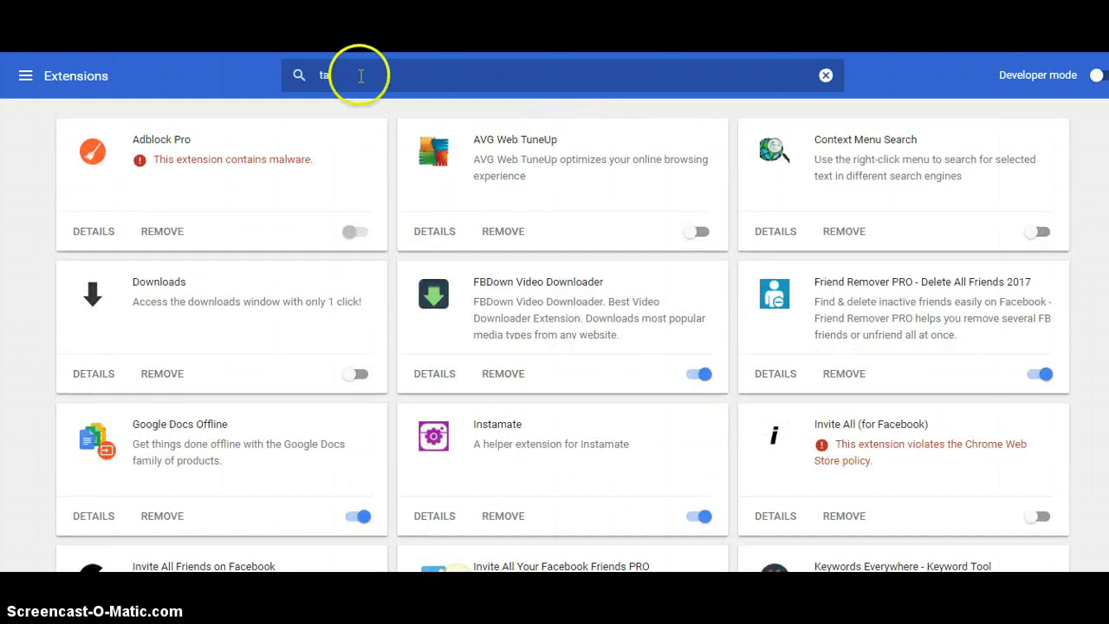
text(ssis)
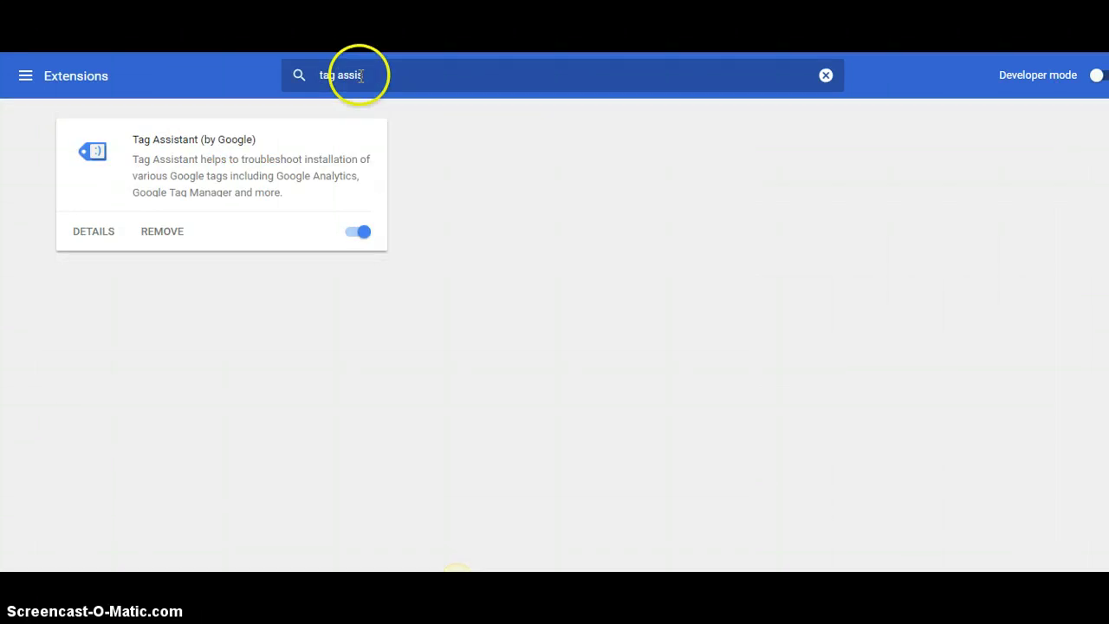
text(tant)
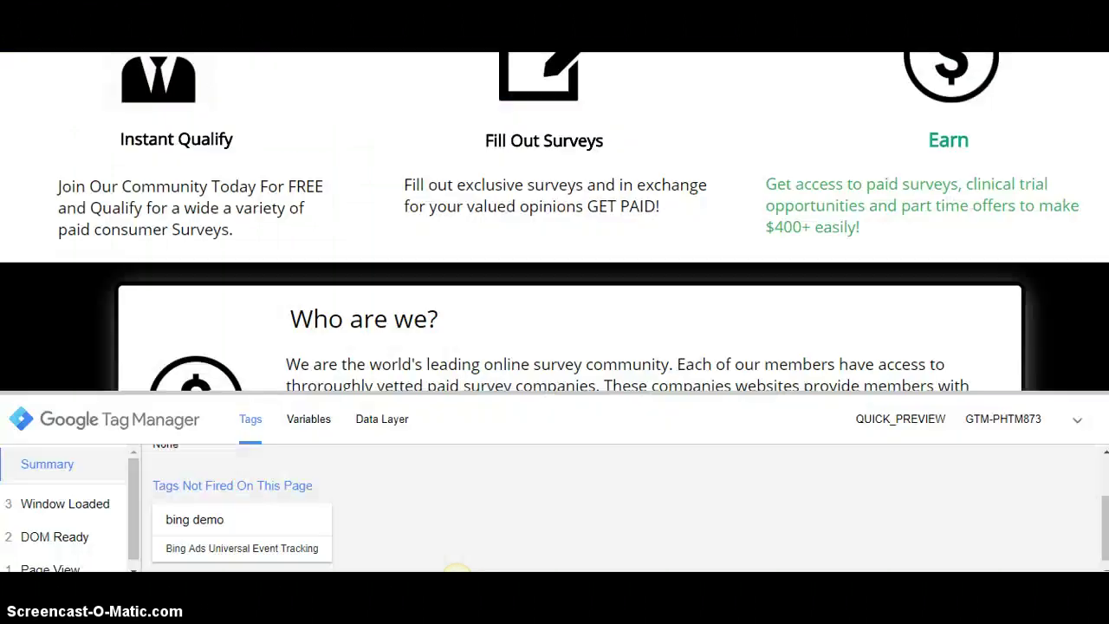
Back on the survey page with the debug pane collapsed, enable Tag Assistant and start recording tags
click(1076, 421)
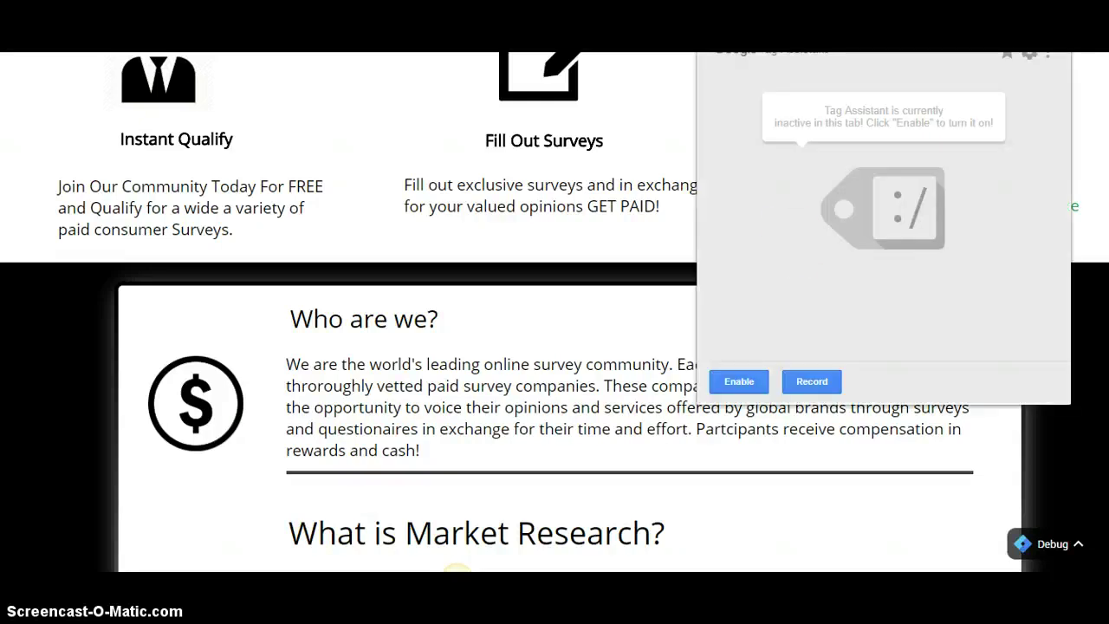
click(755, 382)
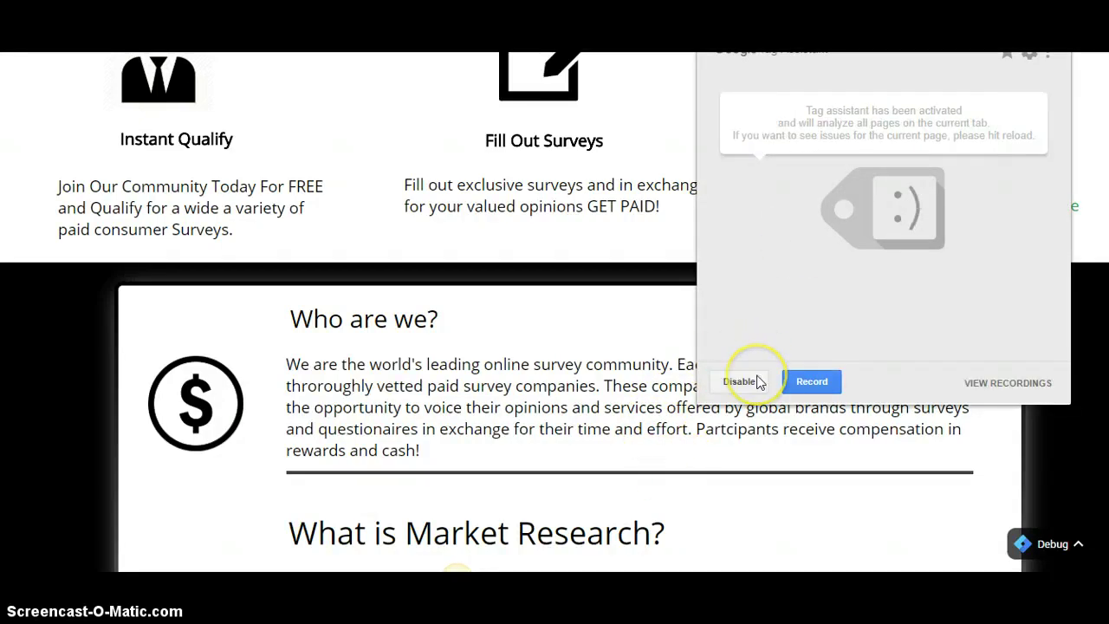
click(805, 381)
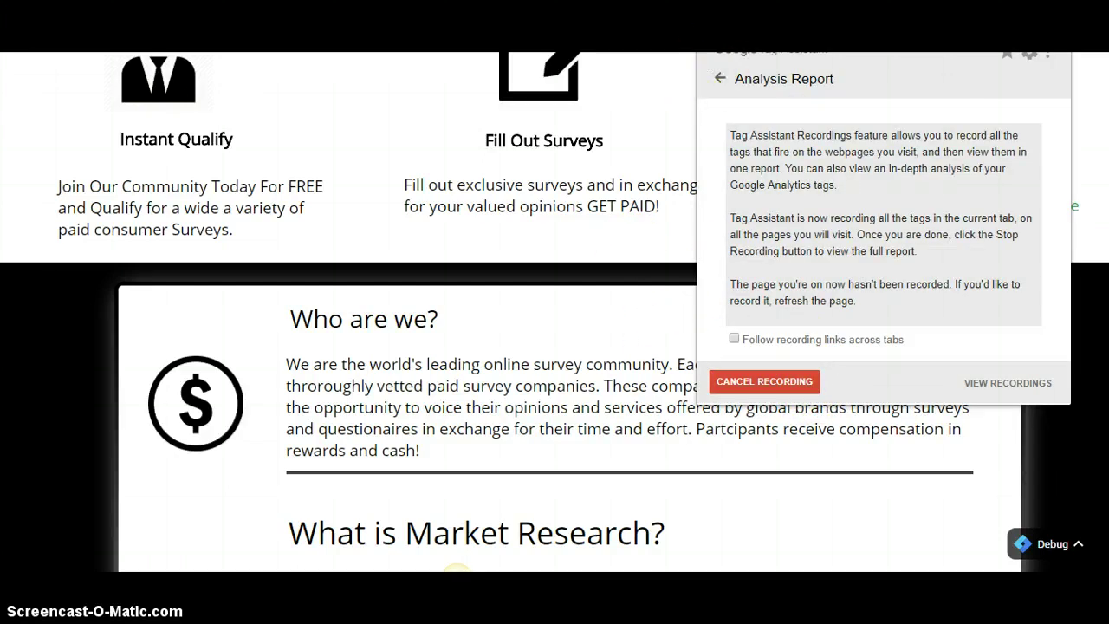
Check the current recordings in Tag Assistant's analysis report and close the extension window
click(720, 80)
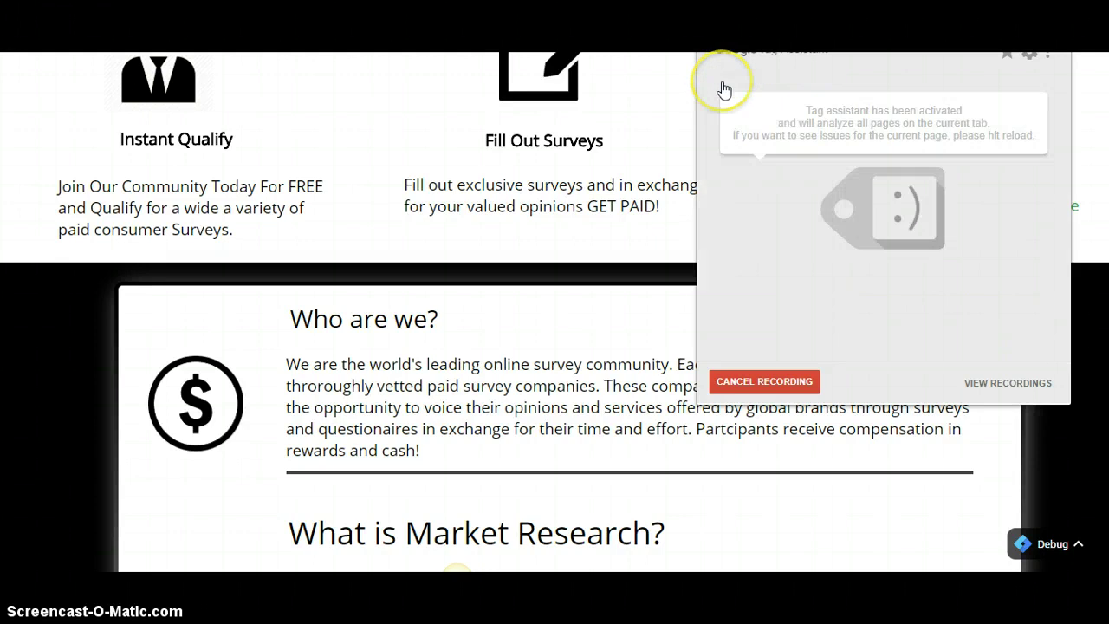
click(1005, 383)
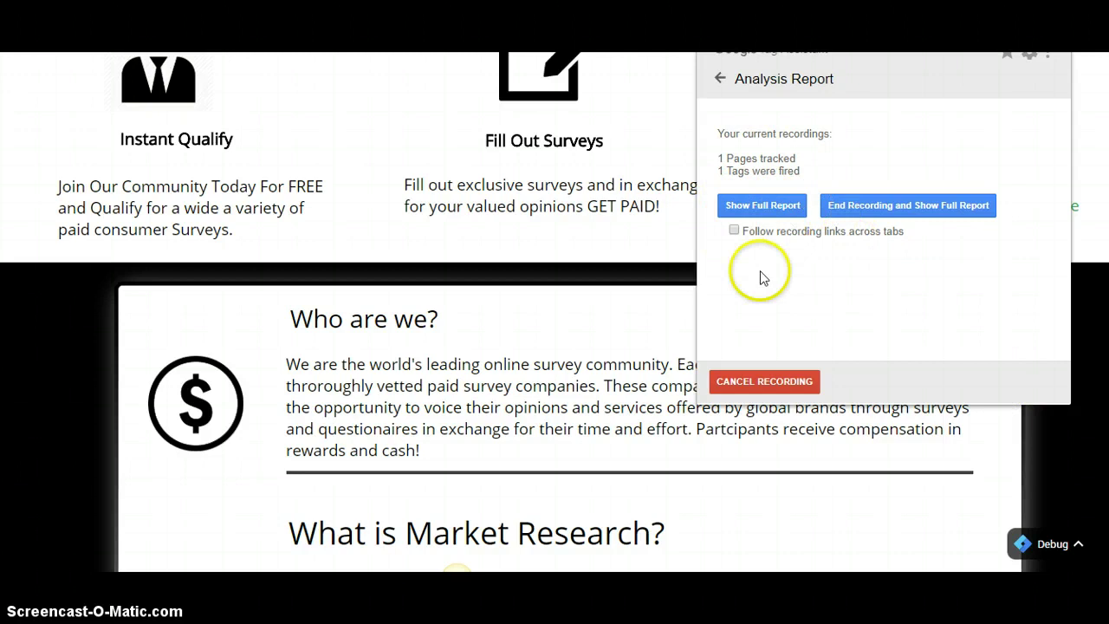
click(721, 80)
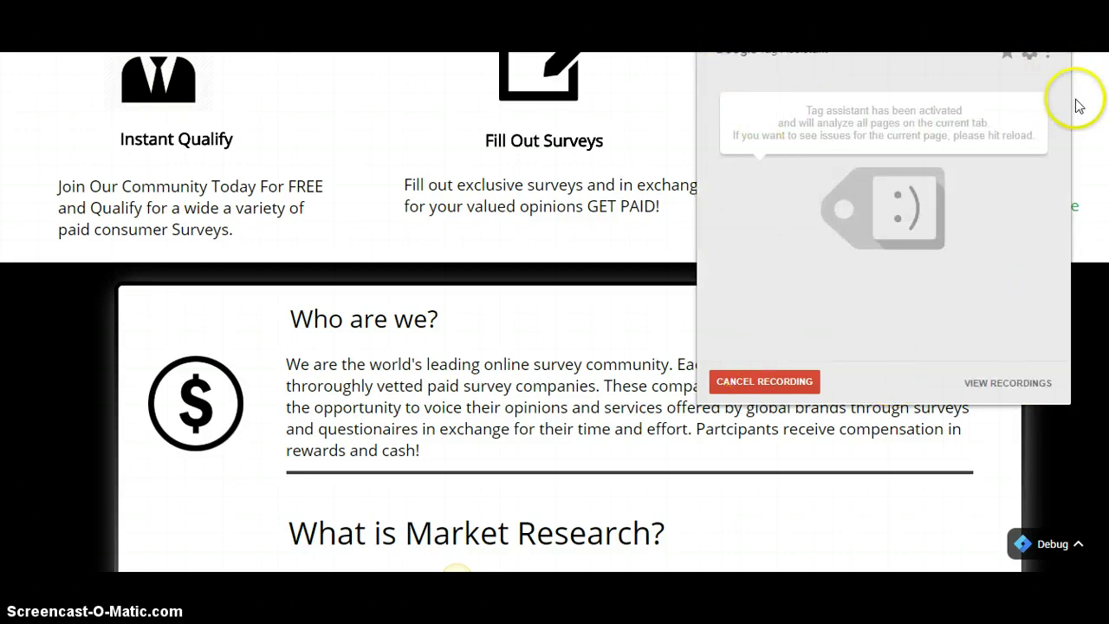
click(657, 125)
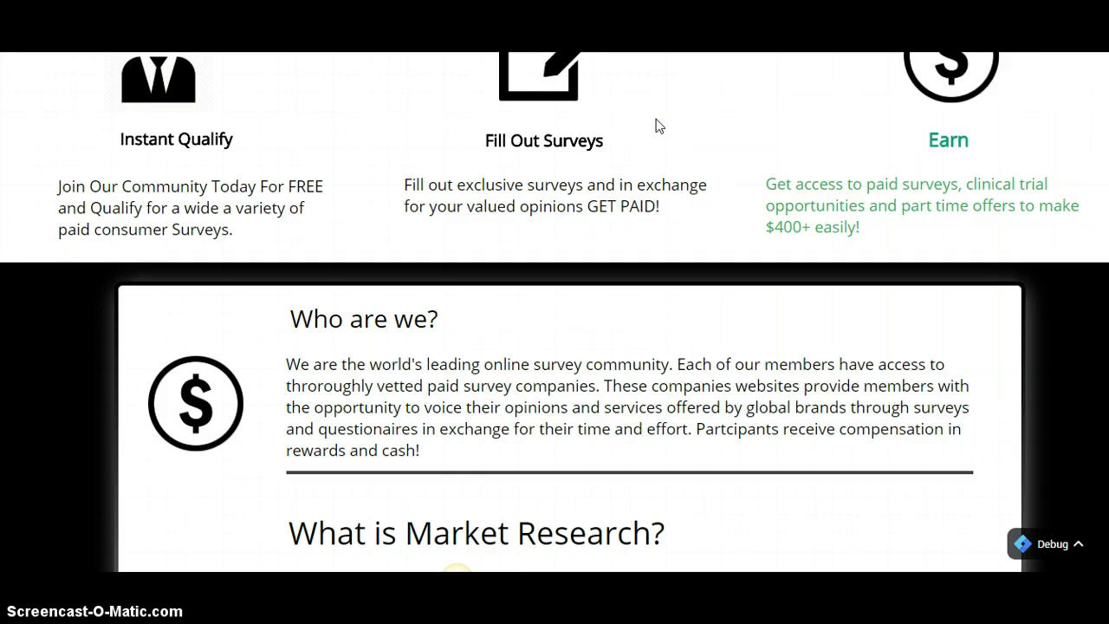